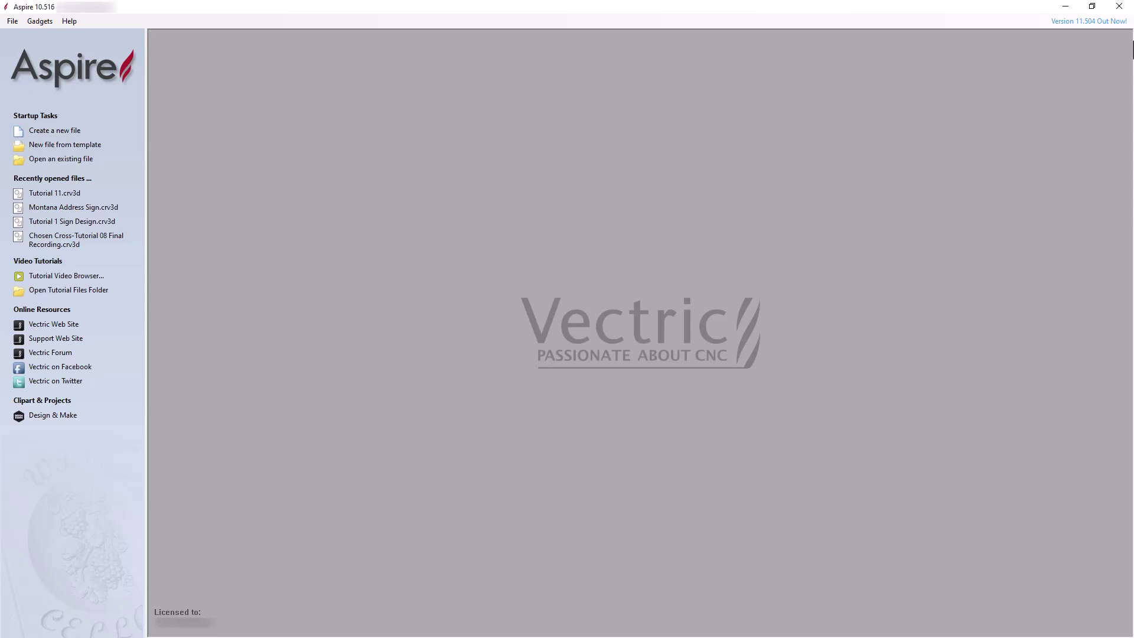
Create a new single-sided 12 × 15 × 1 inch job with Canadian Maple appearance.
left_click(55, 131)
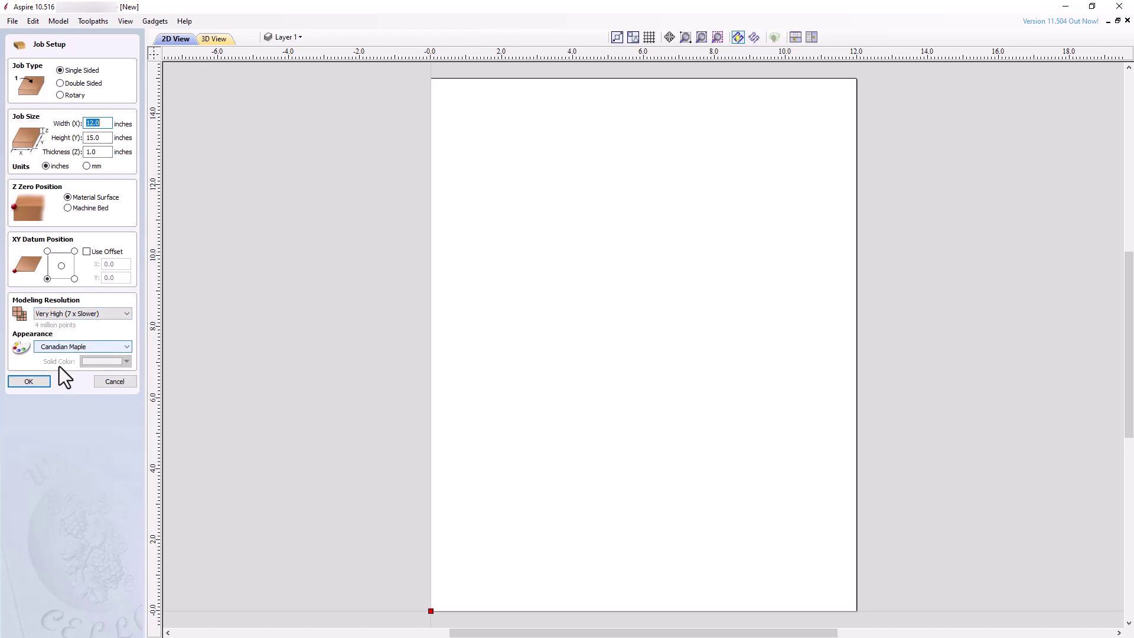
left_click(47, 383)
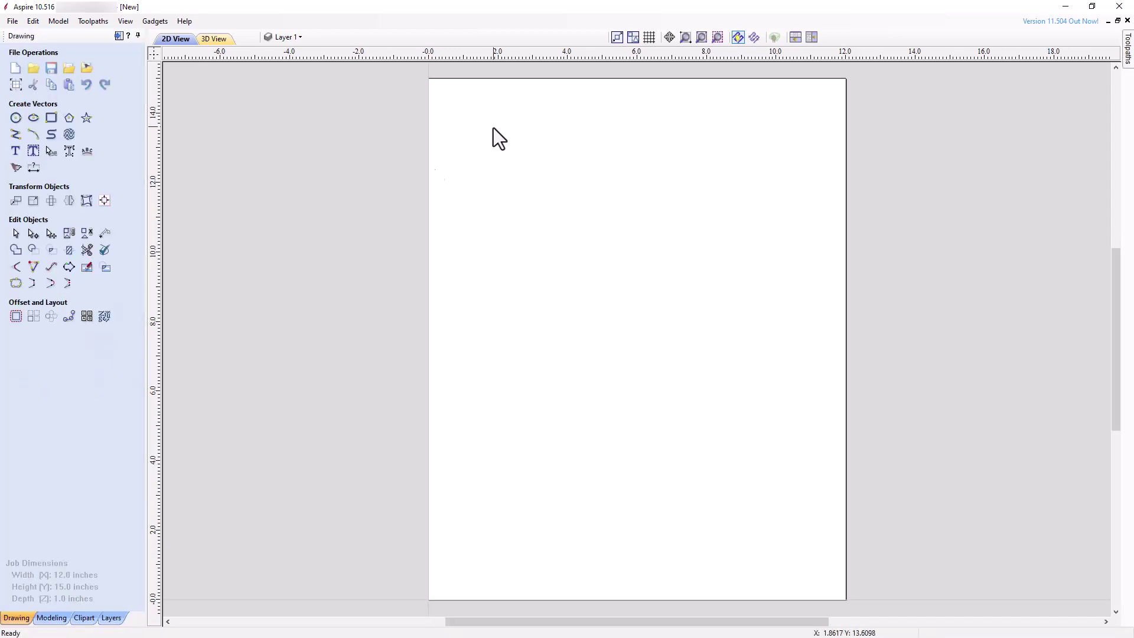
Tile the 2D and 3D views vertically and bring up the Modeling Components list.
left_click(812, 36)
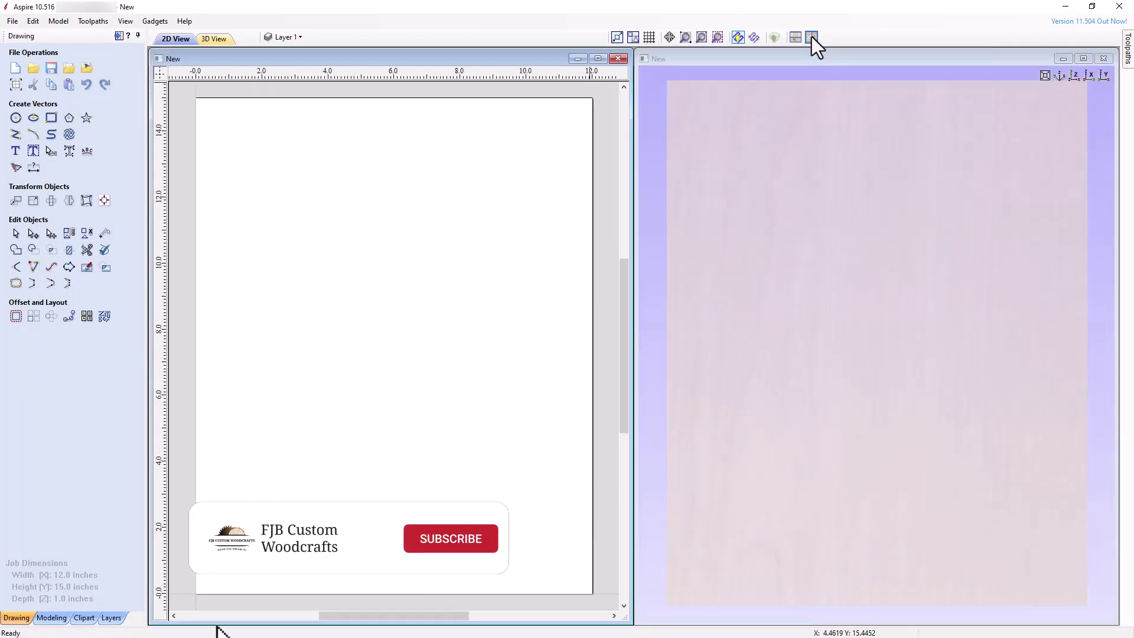
left_click(51, 618)
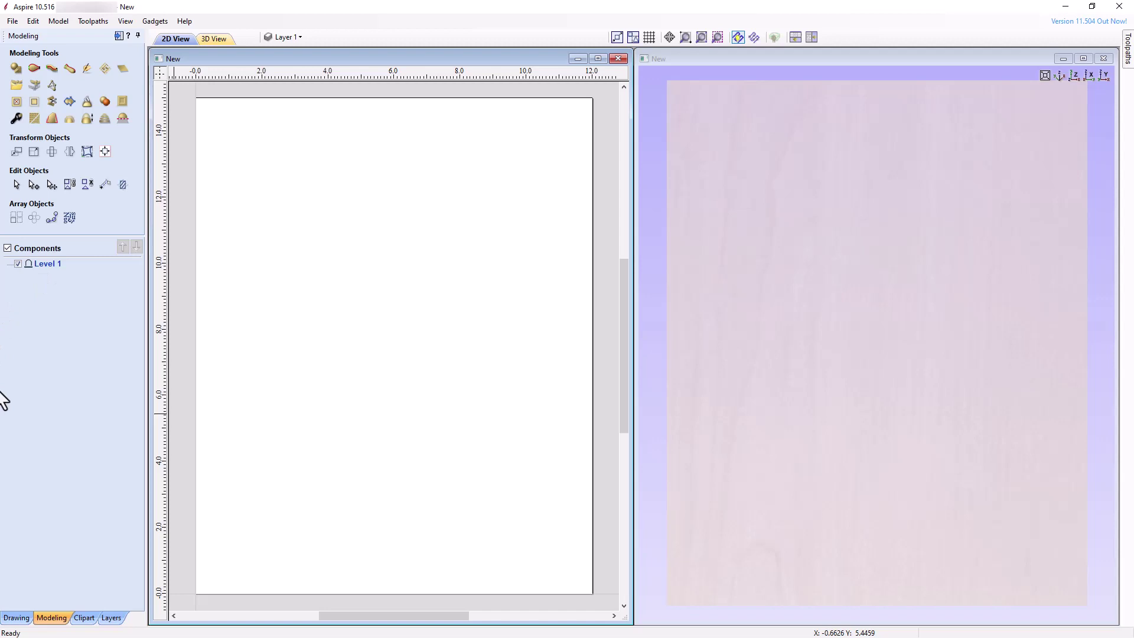
Load Panel4-ii from the Panels & Shields clipart, rotate it 90° upright, and check Components.
left_click(84, 617)
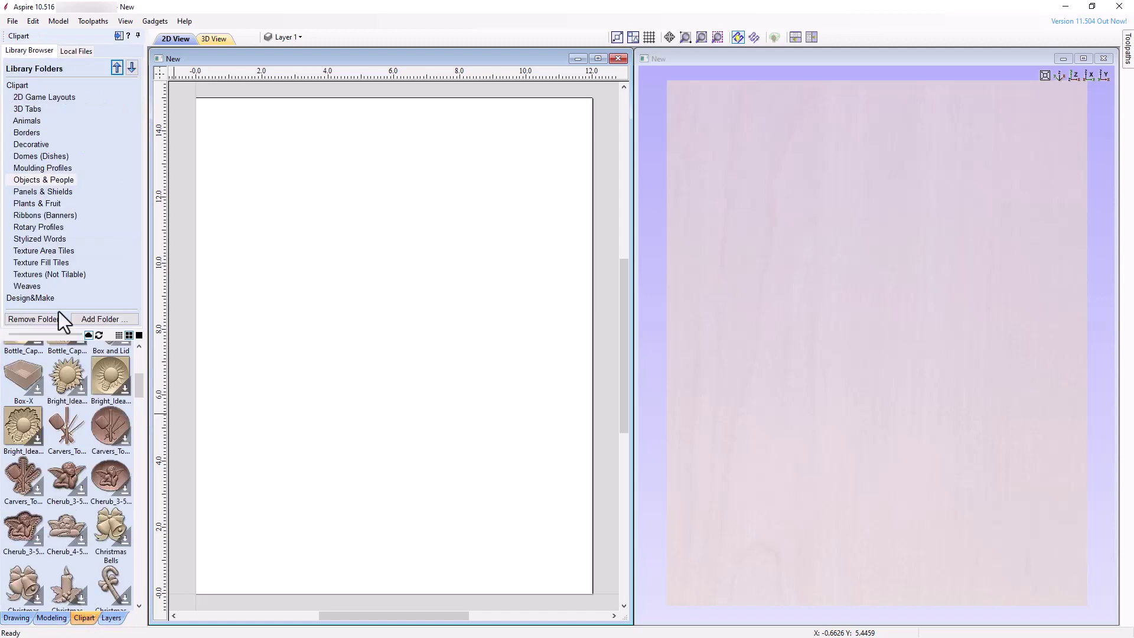
left_click(21, 86)
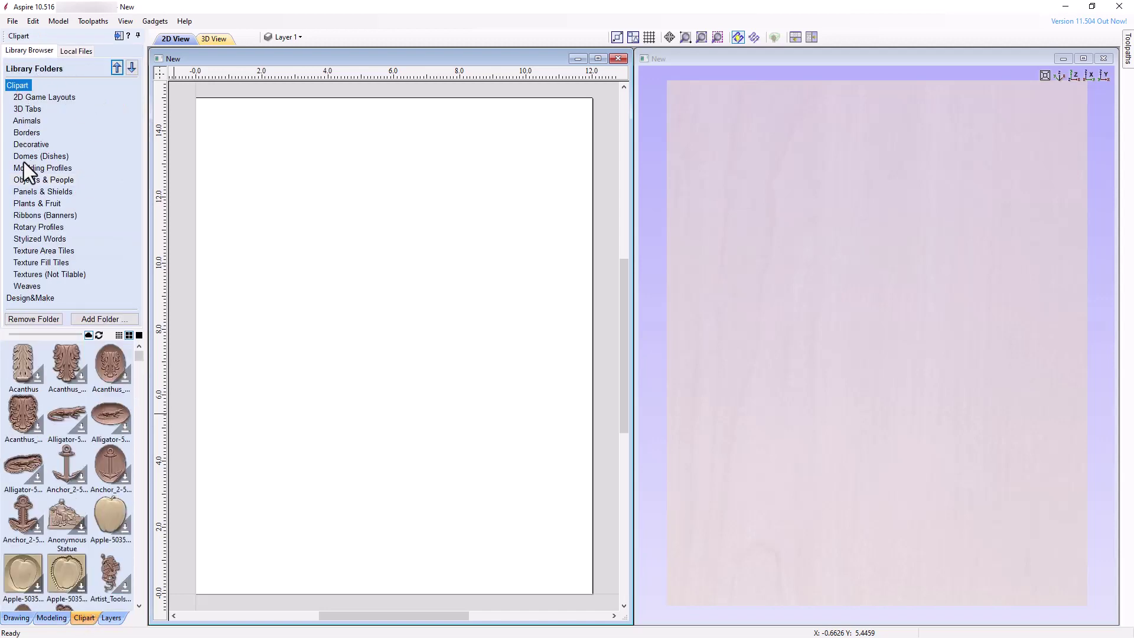
left_click(24, 192)
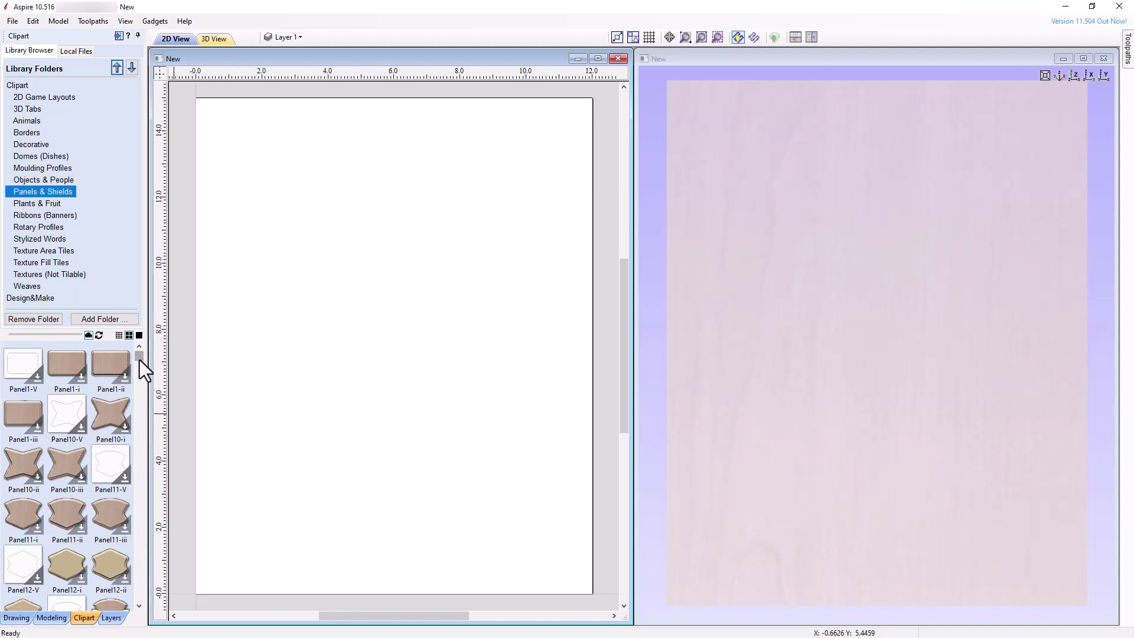
left_click_drag(139, 359, 140, 434)
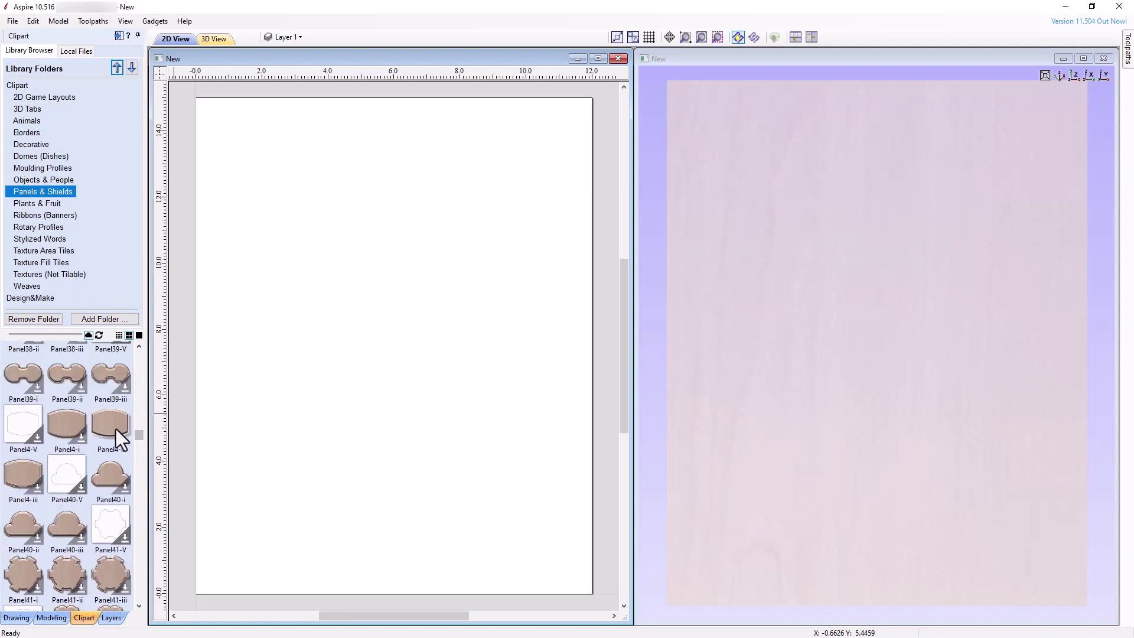
double_click(116, 429)
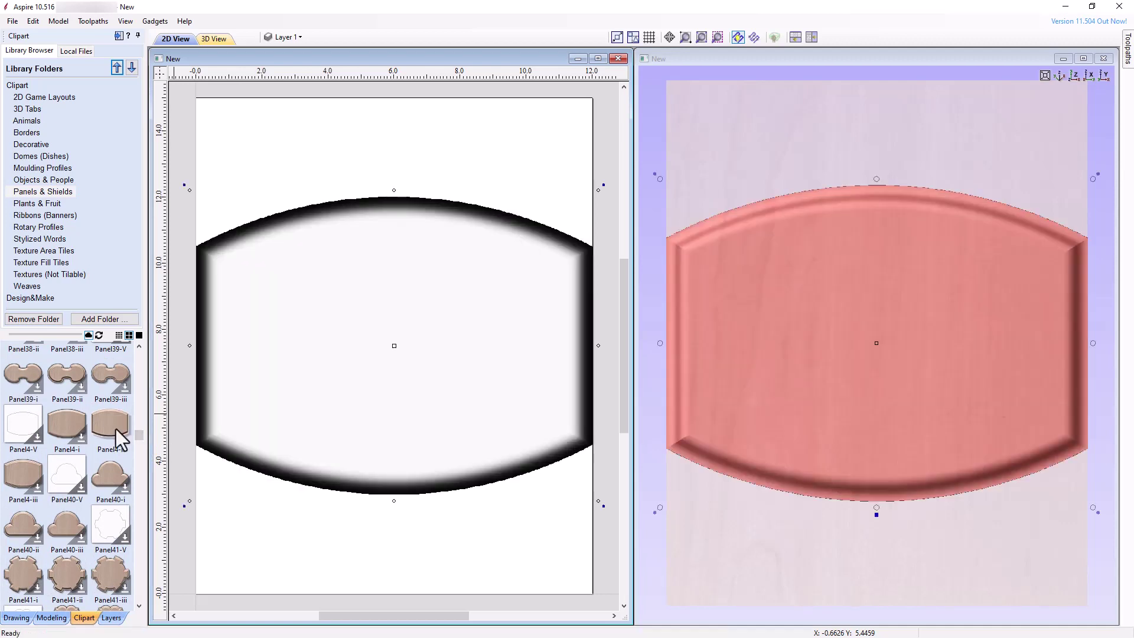
left_click_drag(1093, 509, 741, 530)
left_click(52, 618)
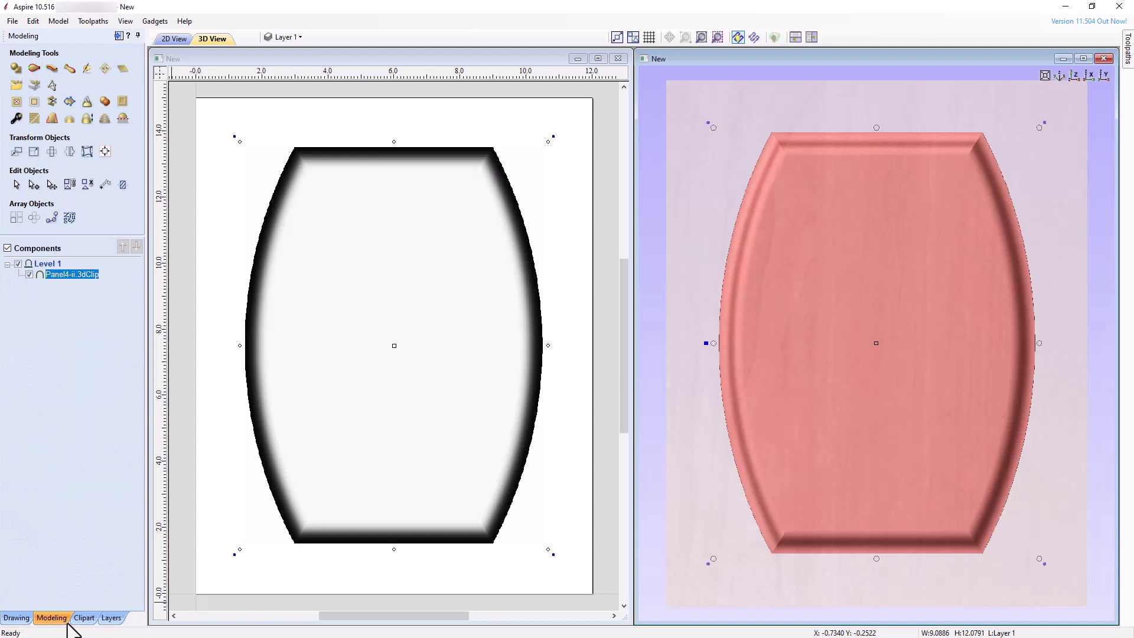
mouse_move(57, 274)
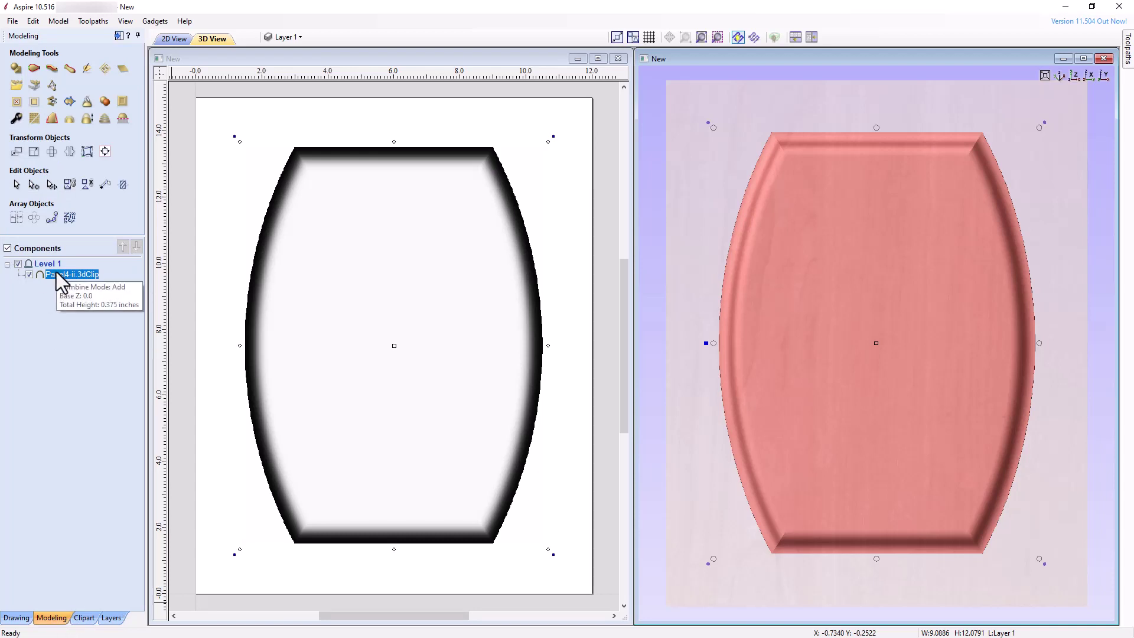
Import the Carvers_Tools clipart from Objects & People onto the panel centre and check Components.
left_click(84, 618)
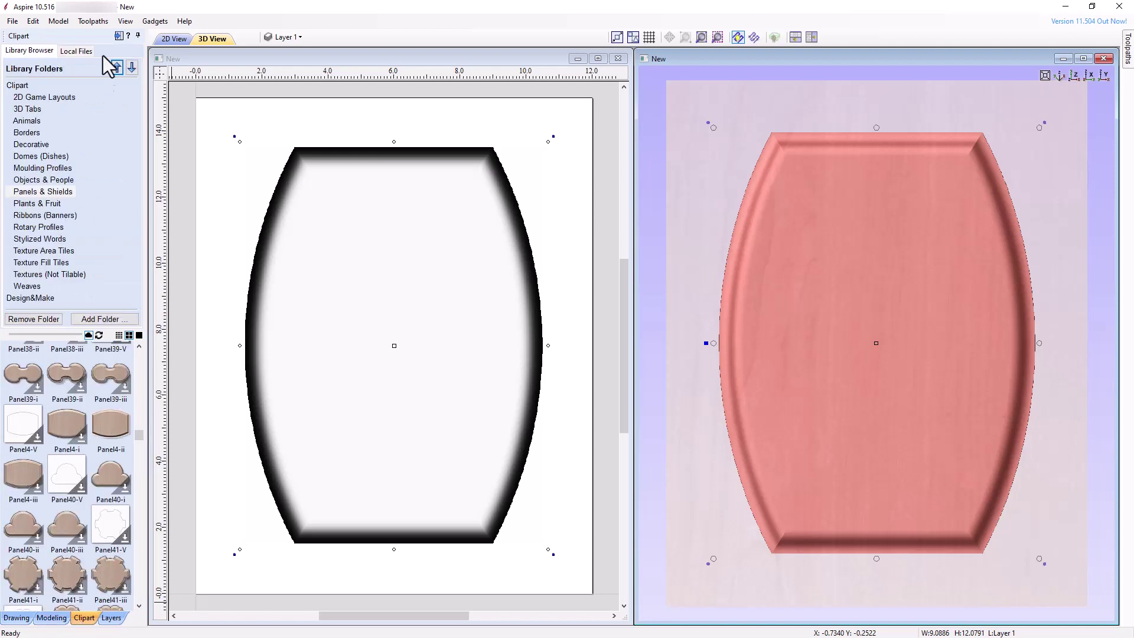
left_click(28, 86)
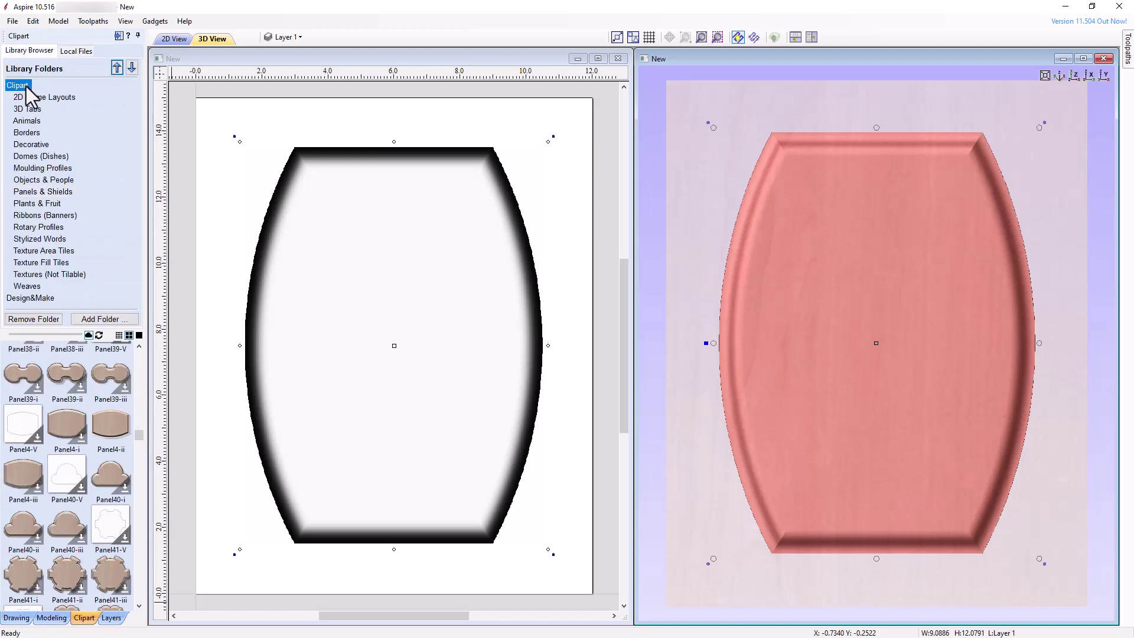
left_click(16, 180)
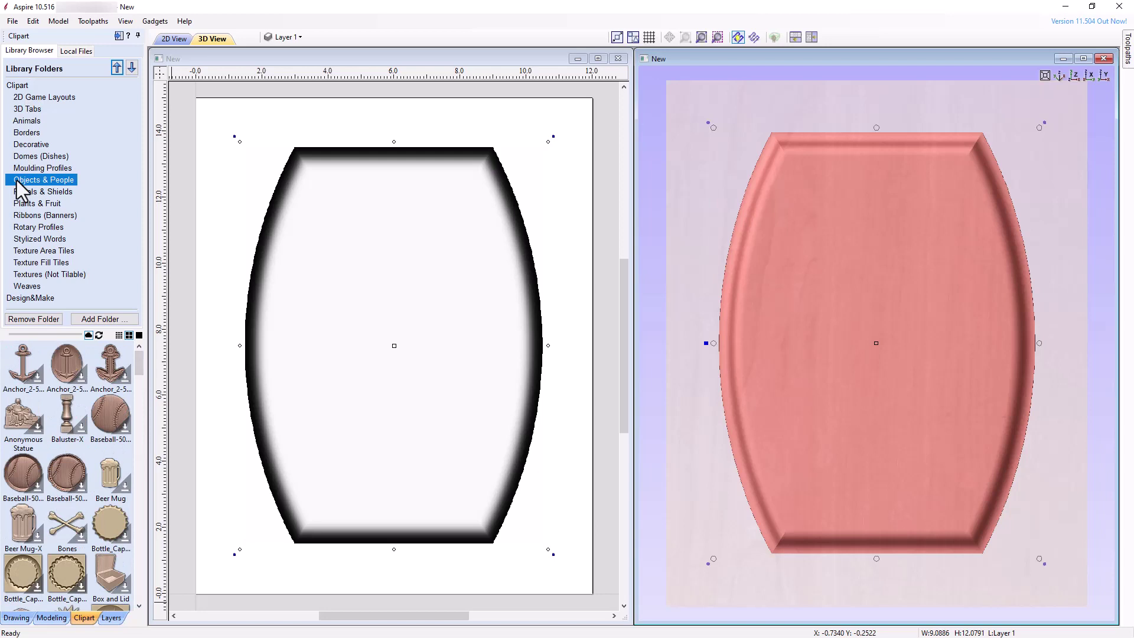
scroll(62, 432, "down", 4)
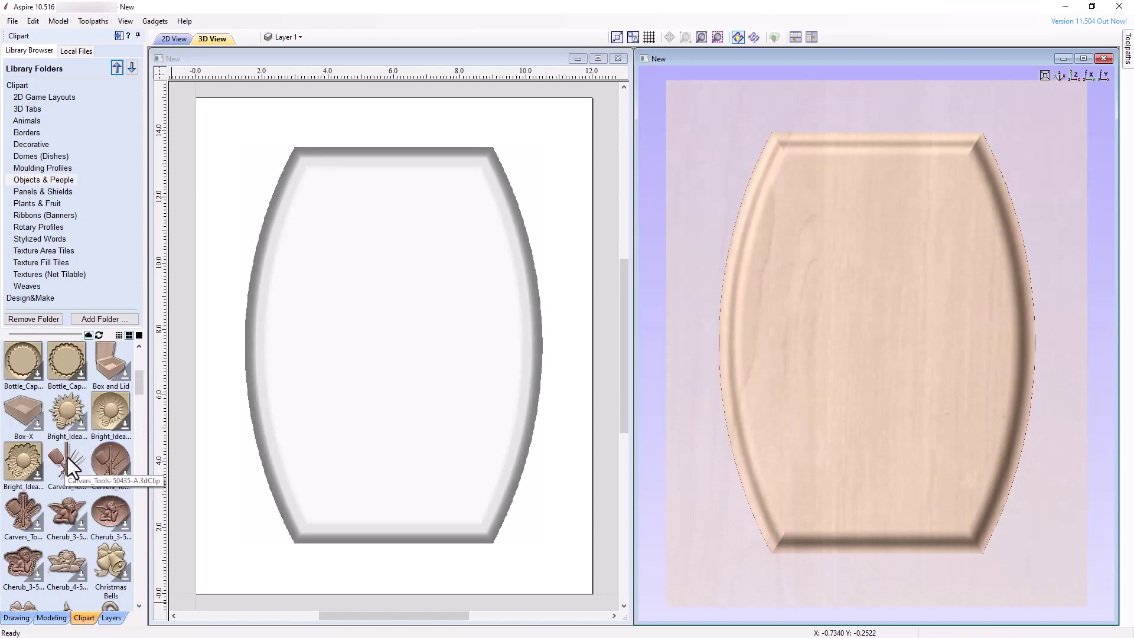
double_click(69, 467)
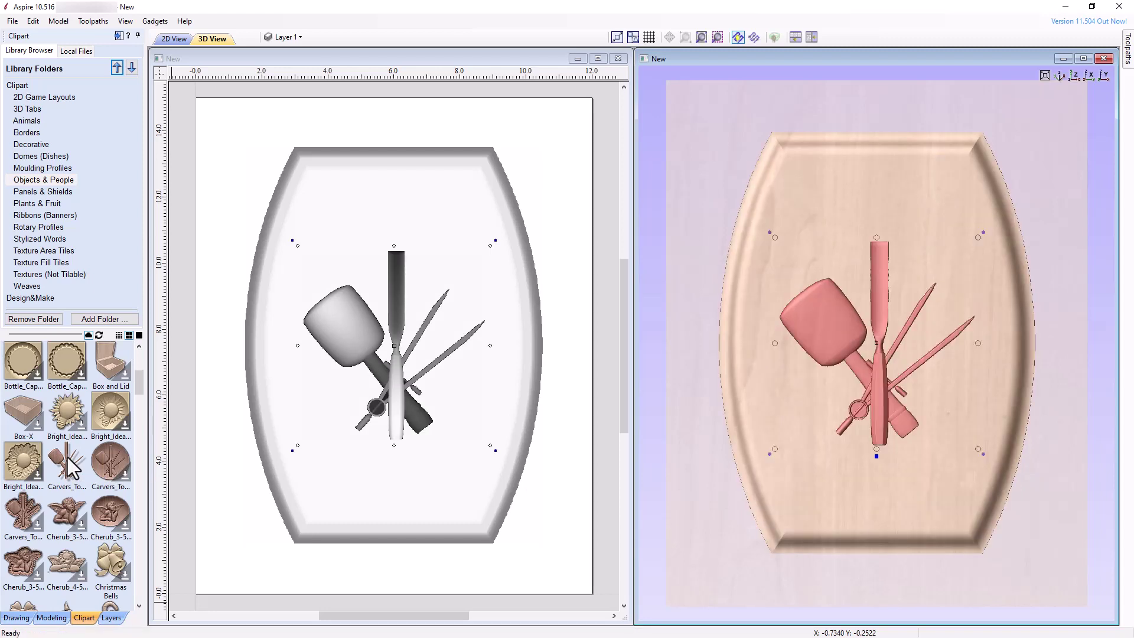
left_click(51, 617)
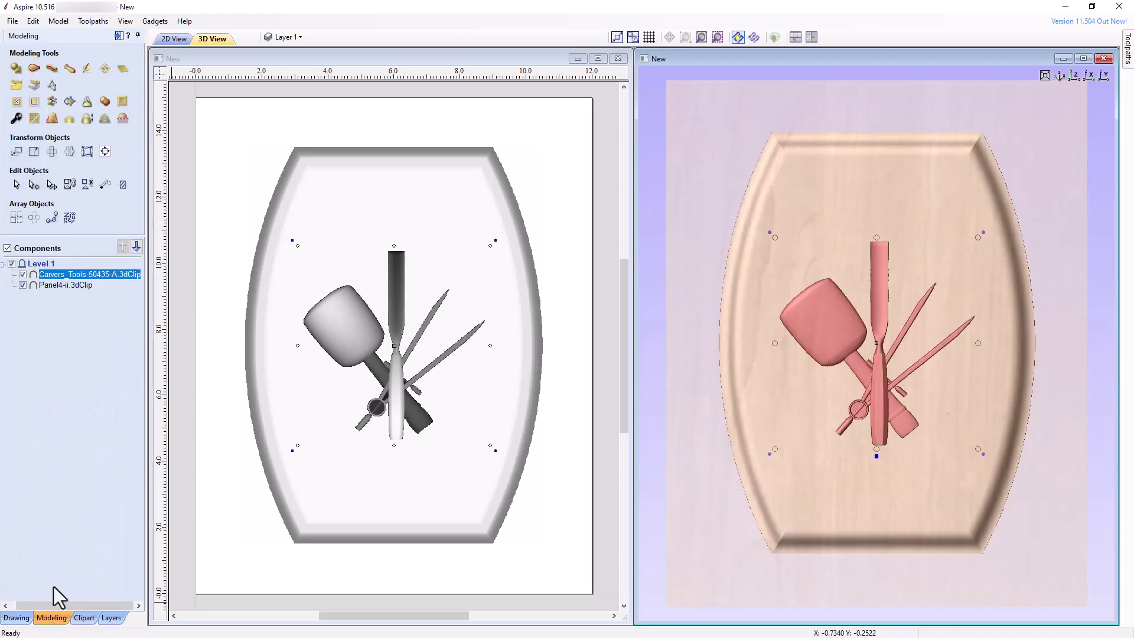
Resize the Panel4-ii panel to 14 inches tall with Set Size.
left_click(71, 284)
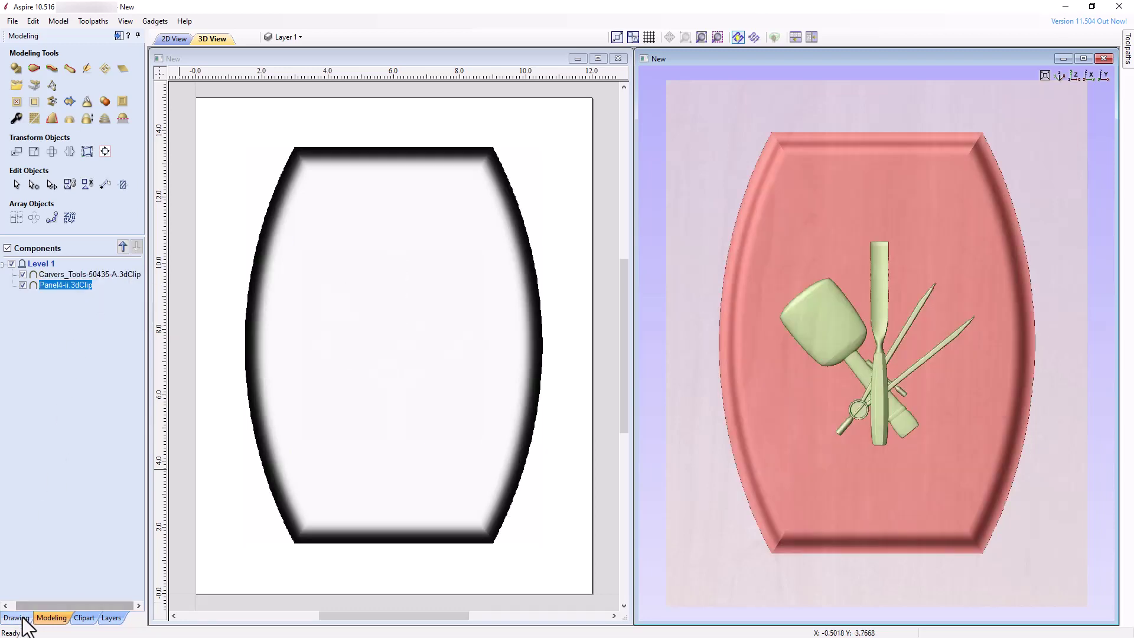
left_click(18, 617)
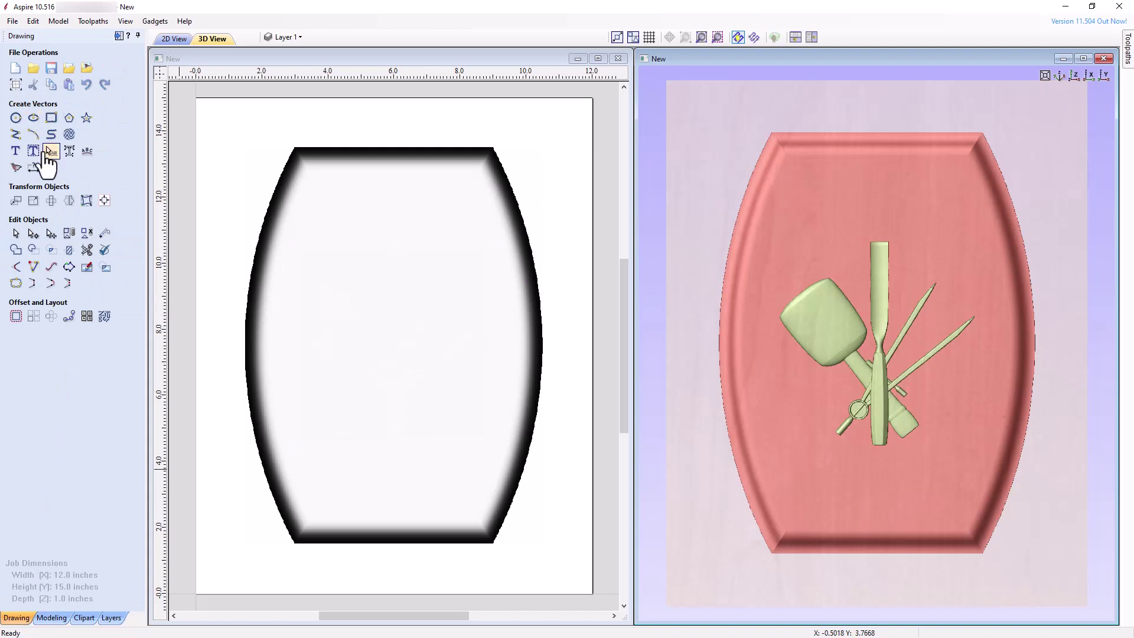
left_click(33, 201)
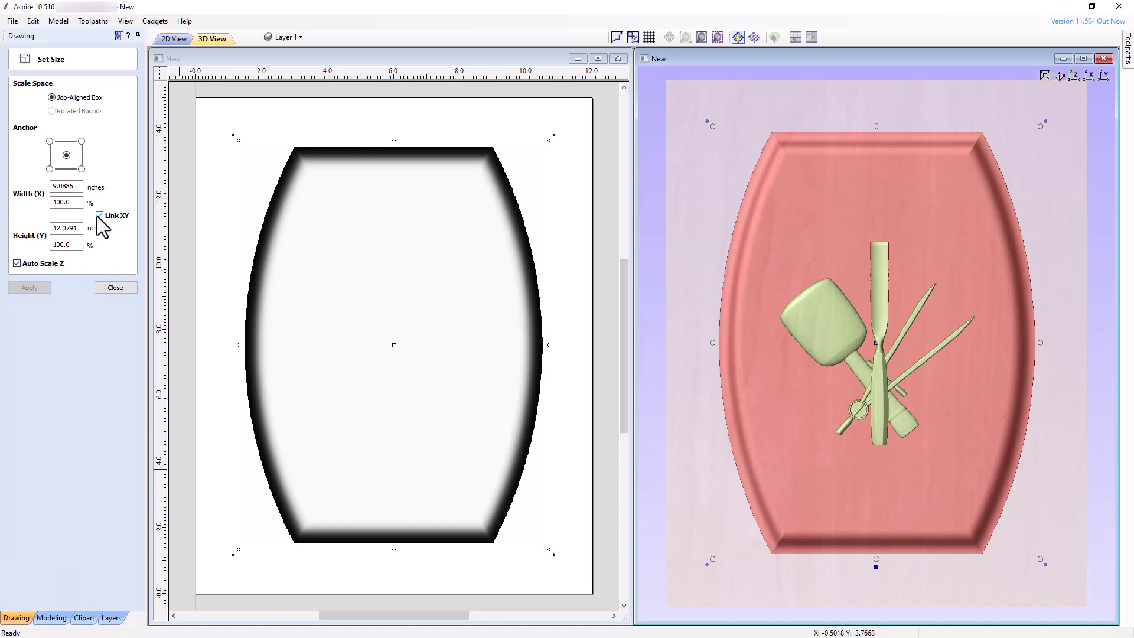
double_click(66, 228)
type("14")
left_click(24, 287)
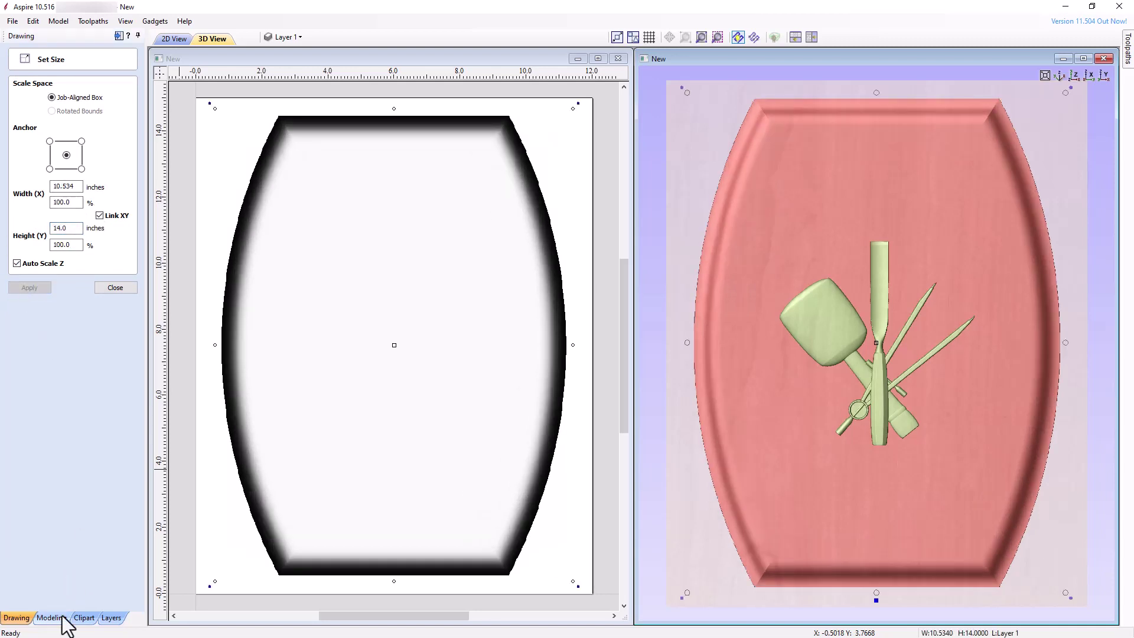
Resize the Carvers_Tools relief to 8 inches tall.
left_click(857, 337)
double_click(66, 228)
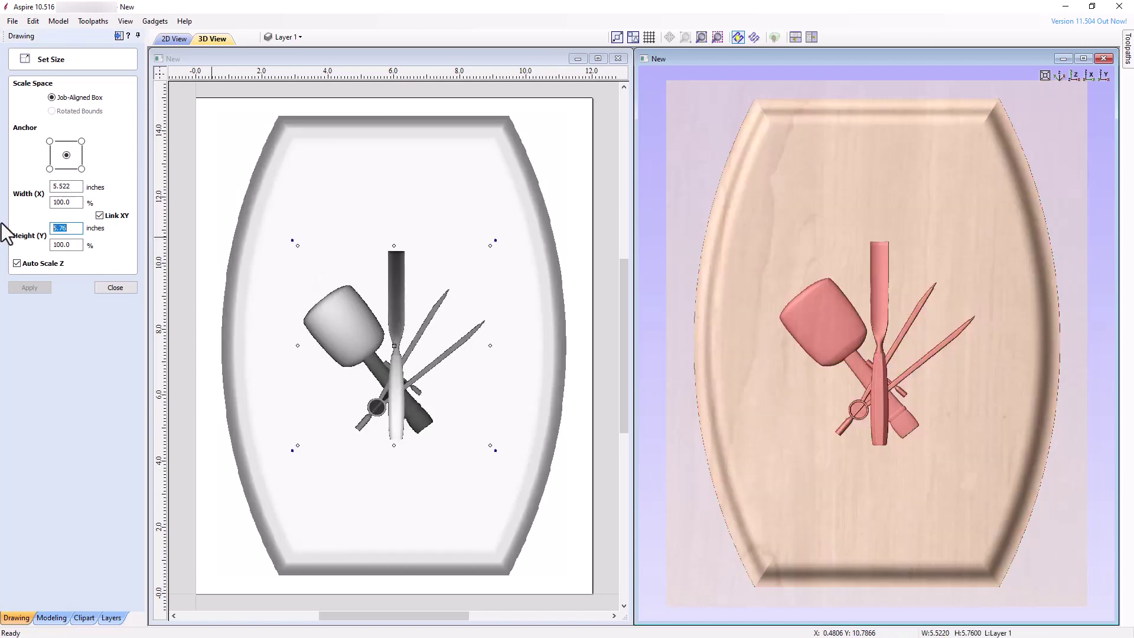
type("8")
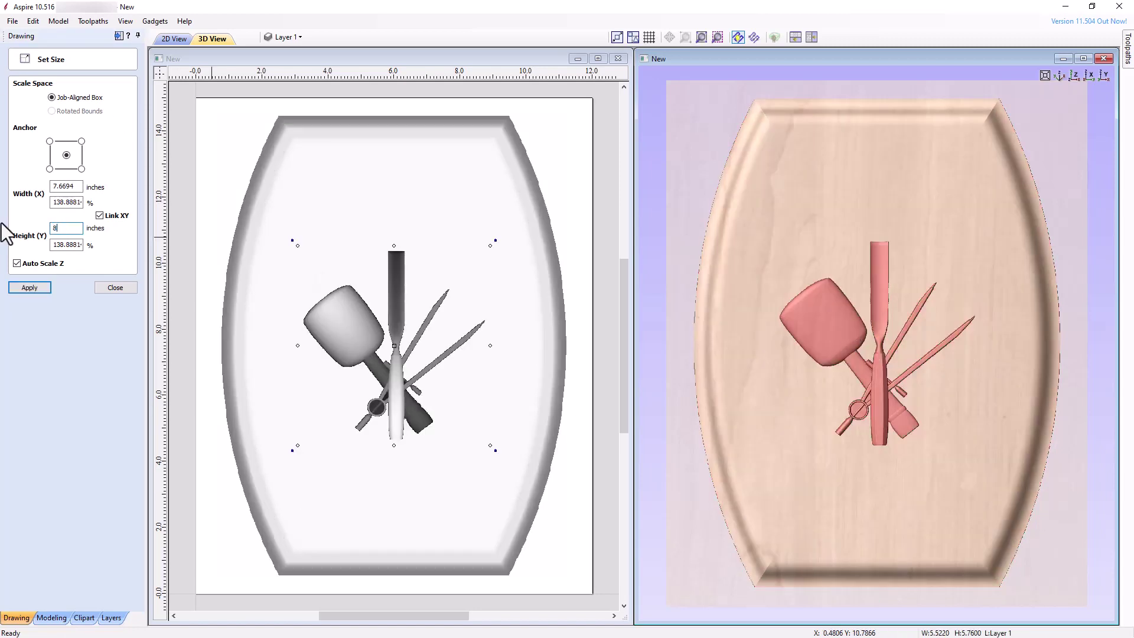
left_click(30, 288)
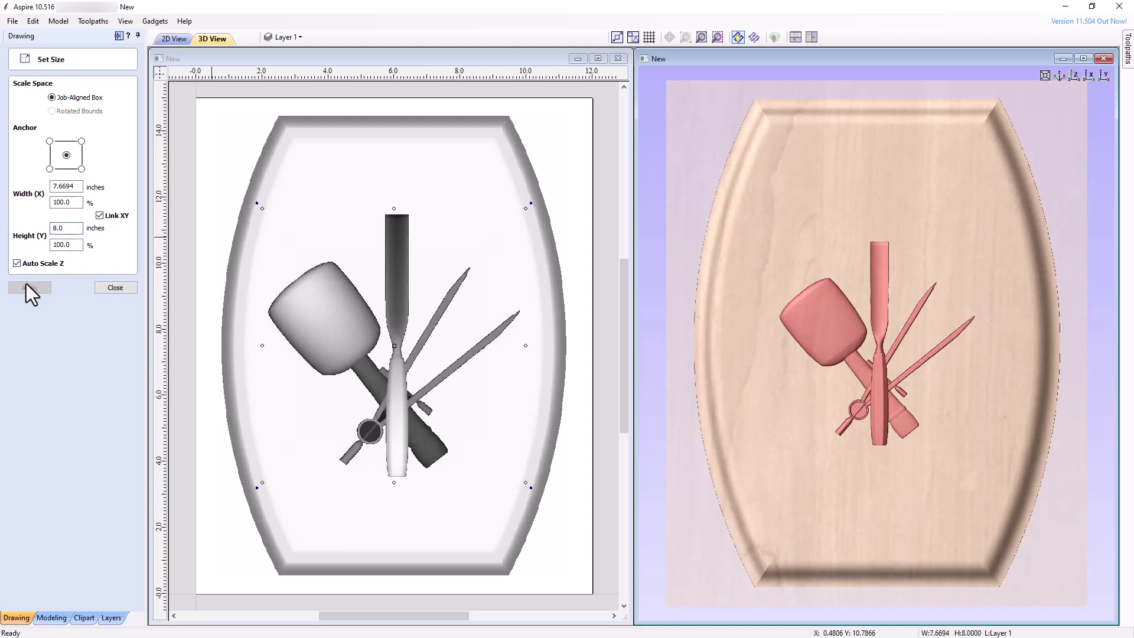
left_click(123, 289)
left_click(61, 618)
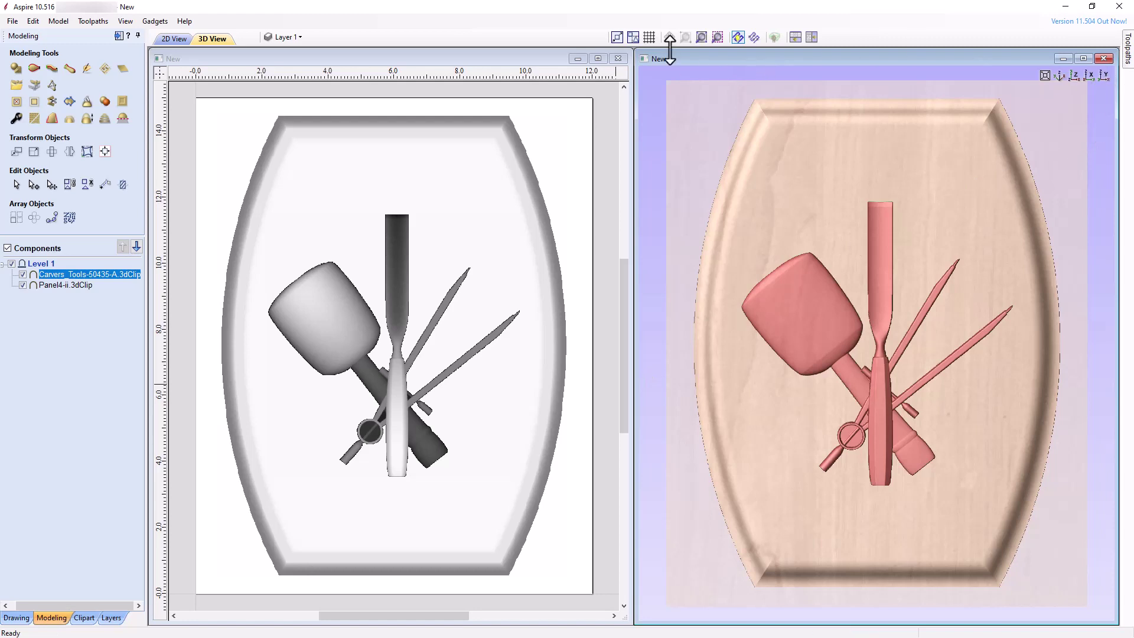
Maximise the 3D view, turn on Draw Modeling Plane and Draw Material Block, and orbit edge-on.
left_click(1084, 57)
left_click_drag(843, 316, 406, 112)
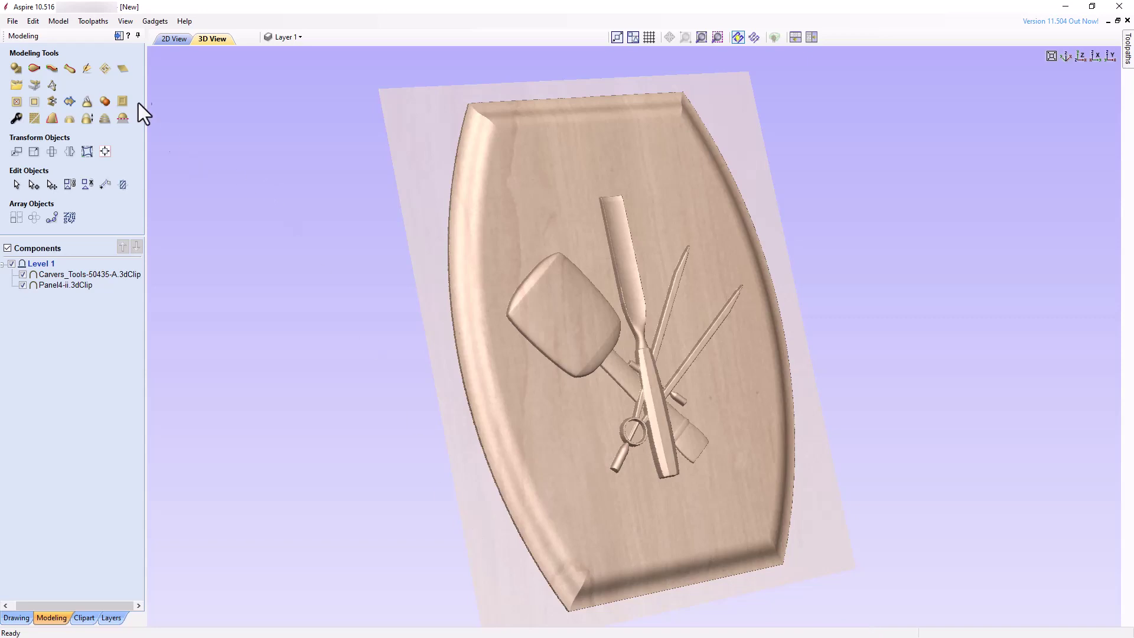
left_click(123, 21)
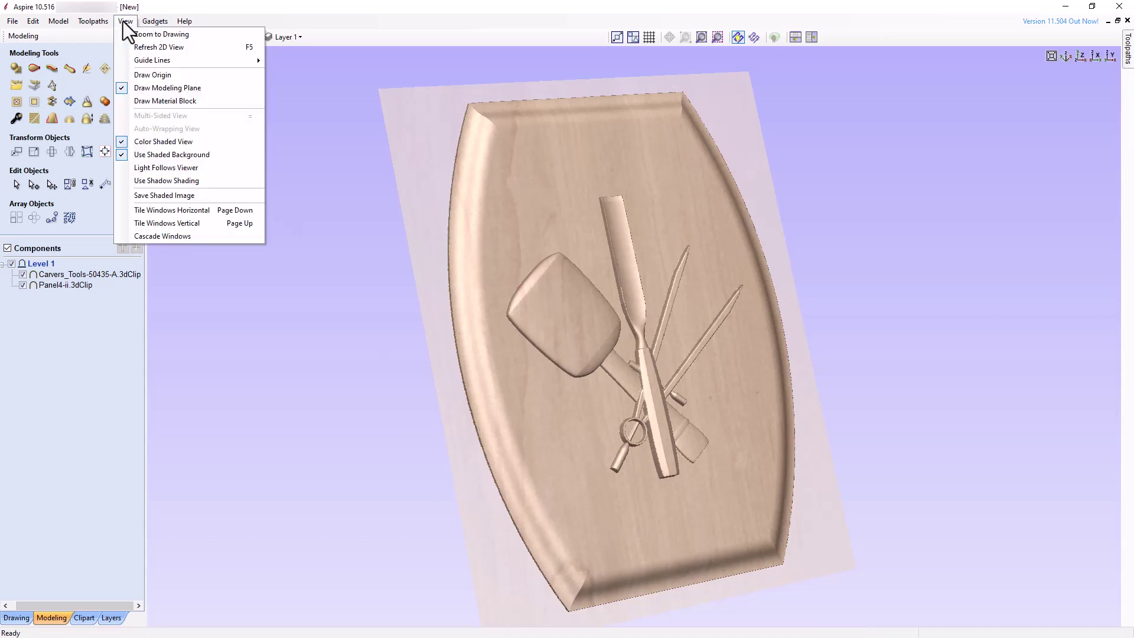
left_click(147, 92)
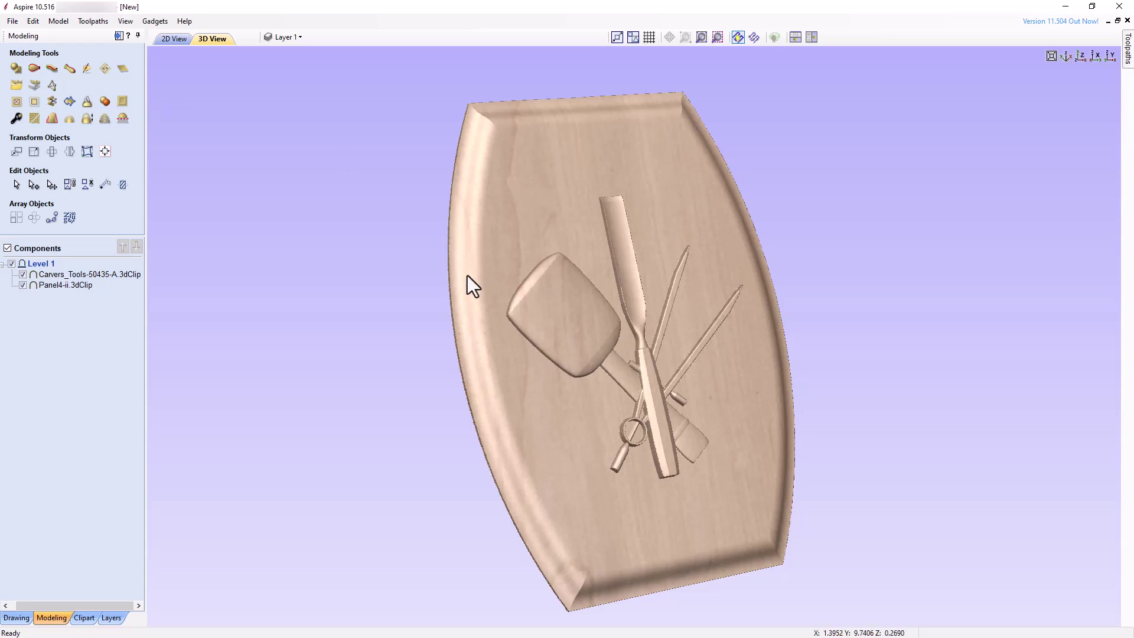
left_click(128, 22)
left_click(156, 87)
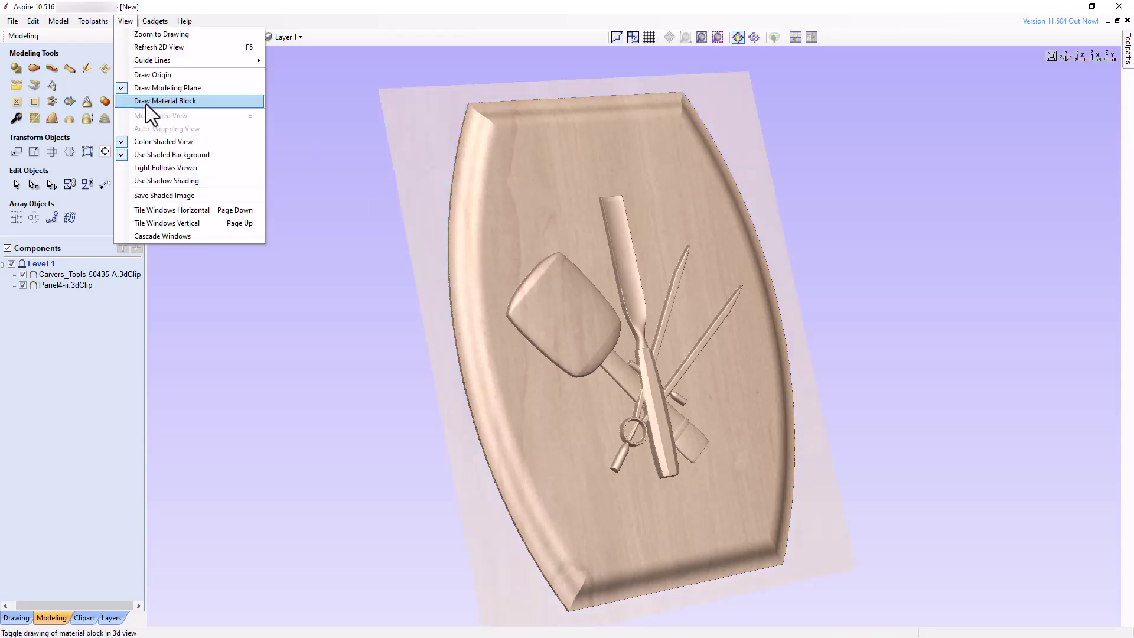
left_click(146, 103)
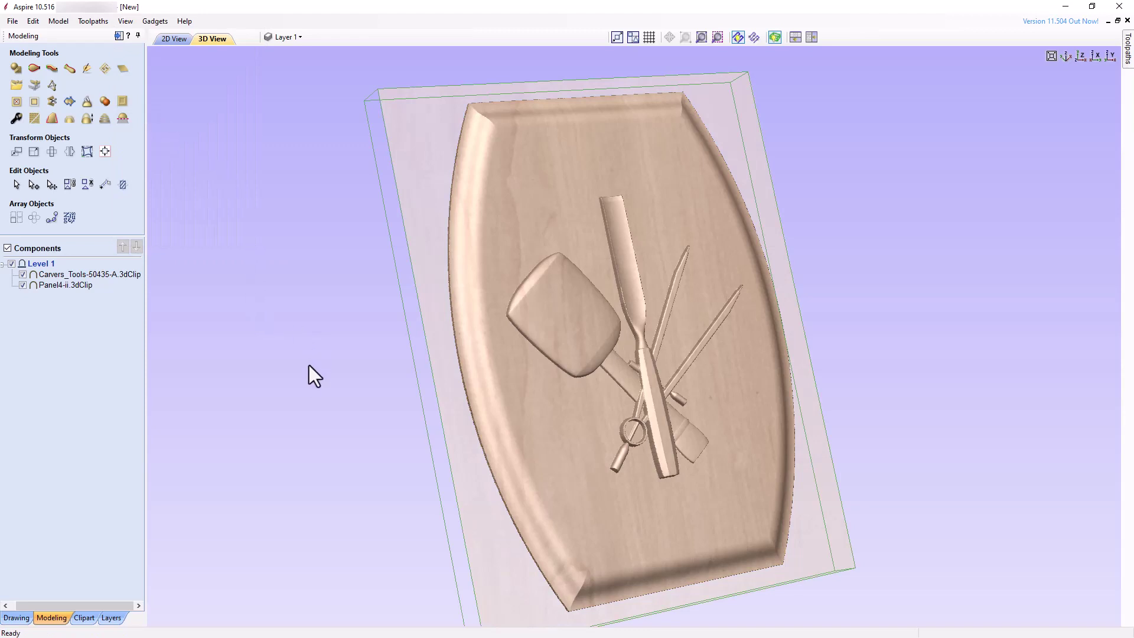
left_click_drag(309, 365, 531, 398)
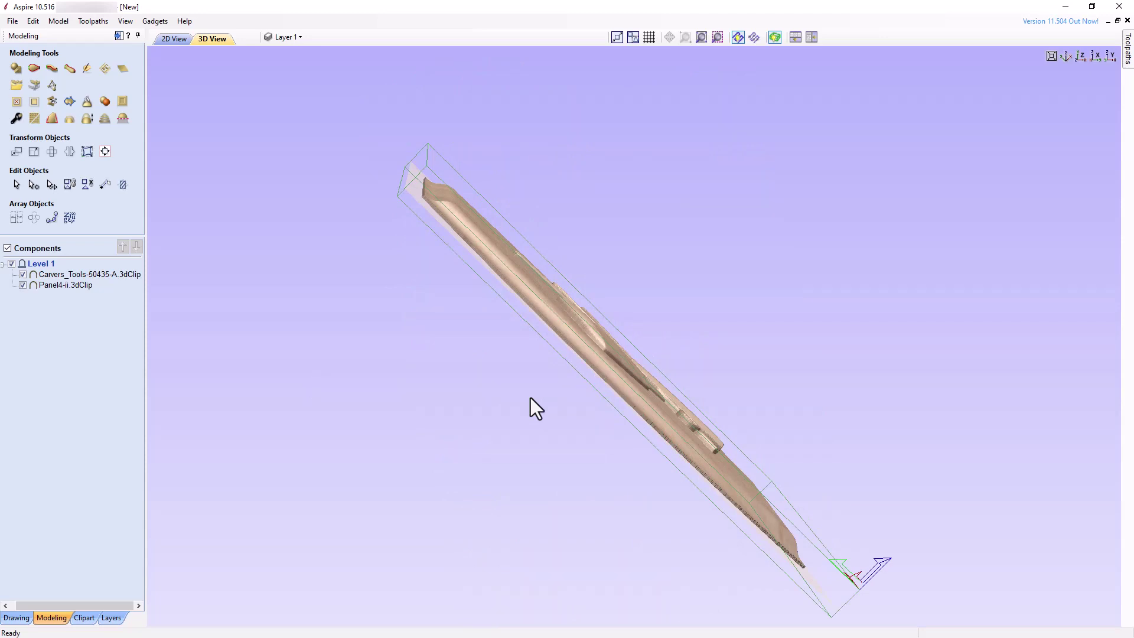
left_click_drag(647, 278, 654, 255)
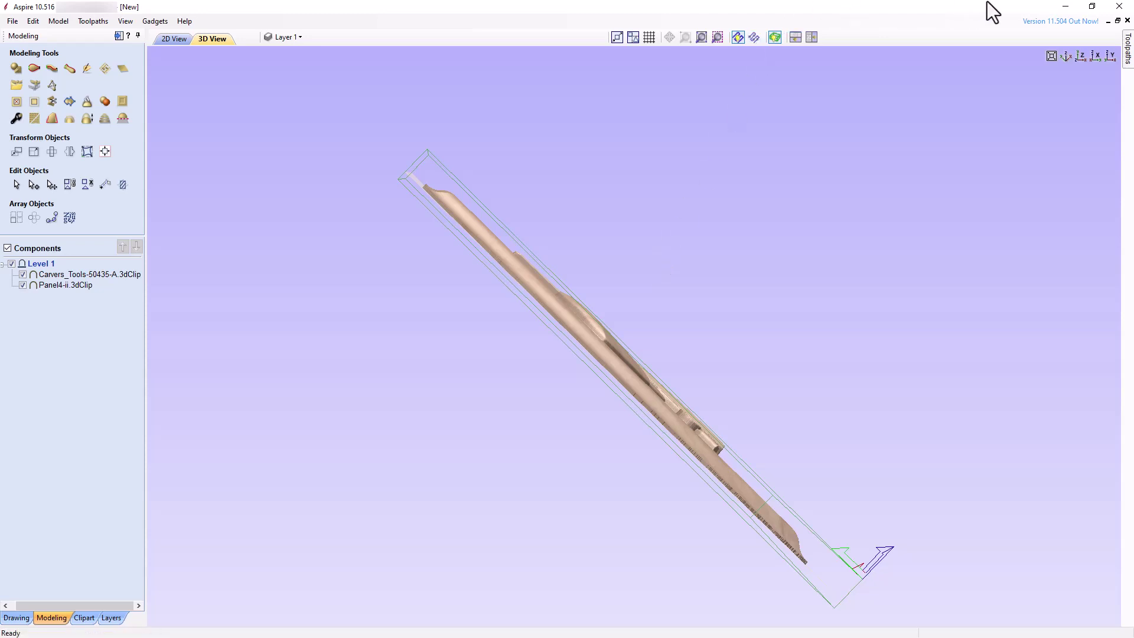
In Material Setup, lower the model to leave a 0.1234-inch gap above it.
left_click(1127, 52)
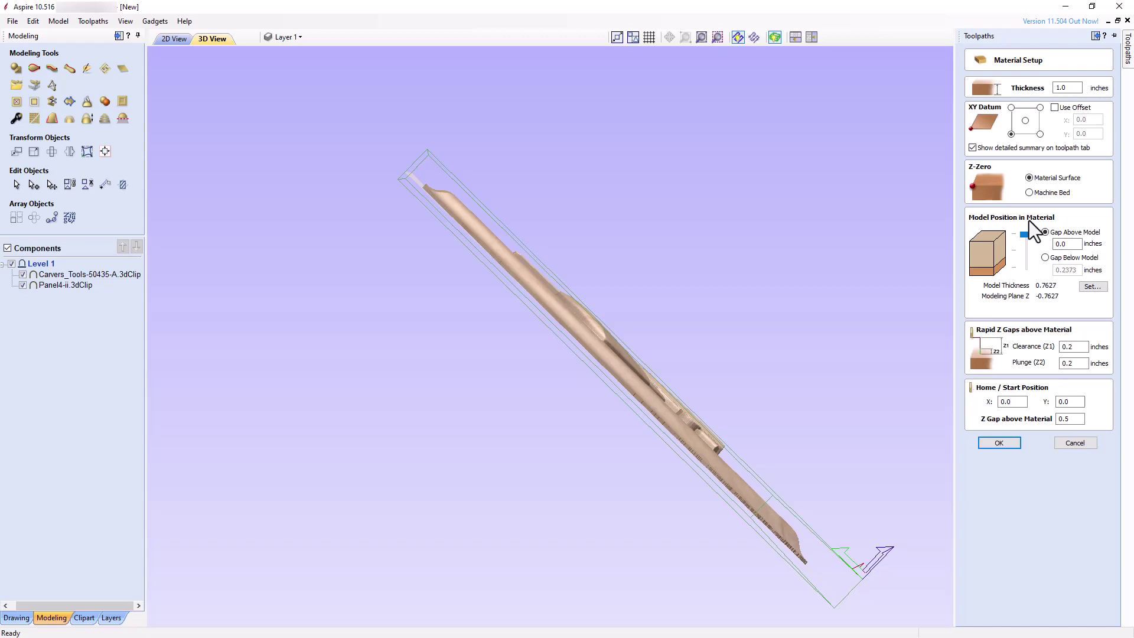
left_click_drag(1027, 236, 1027, 243)
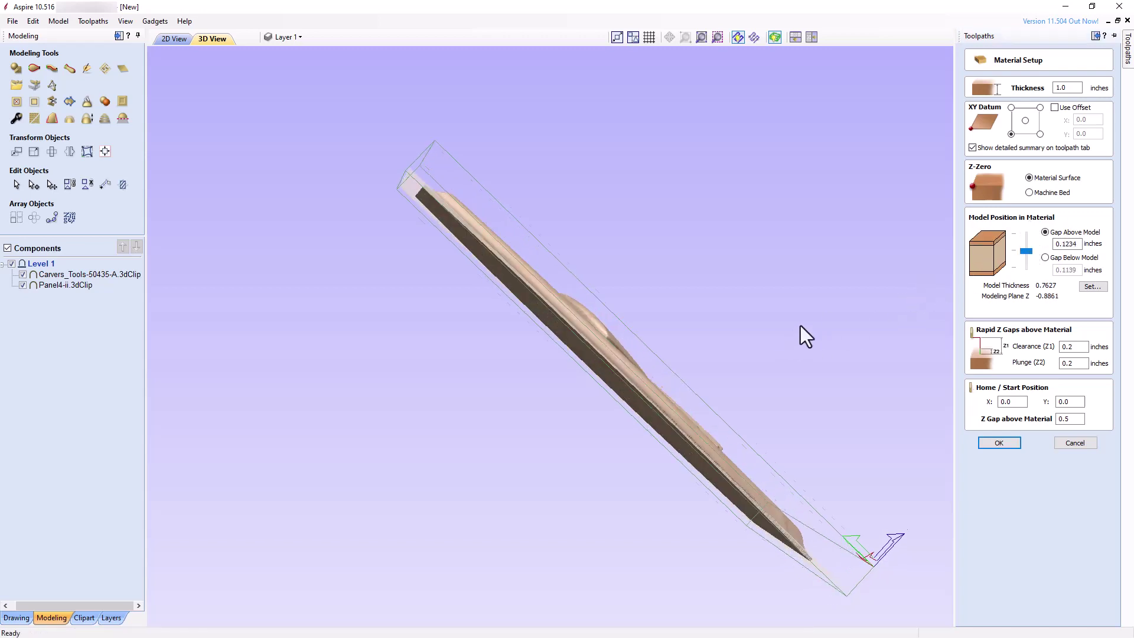
key("Return")
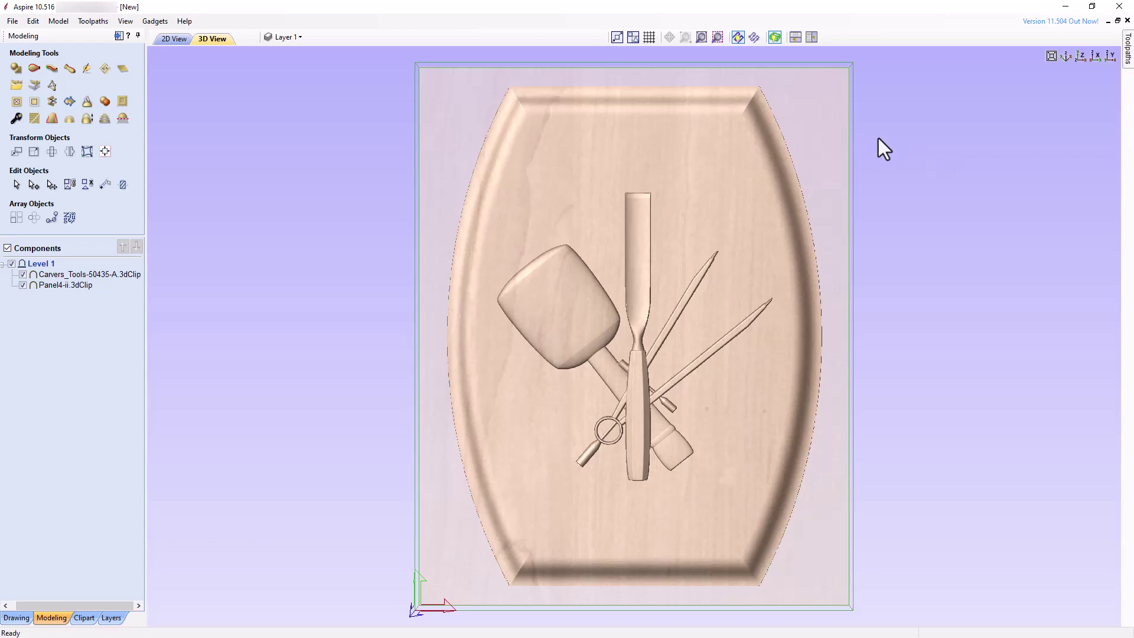
Select the Carvers_Tools-50435-A component and inspect its right-click menus in the list and 3D view.
left_click_drag(442, 249, 572, 260)
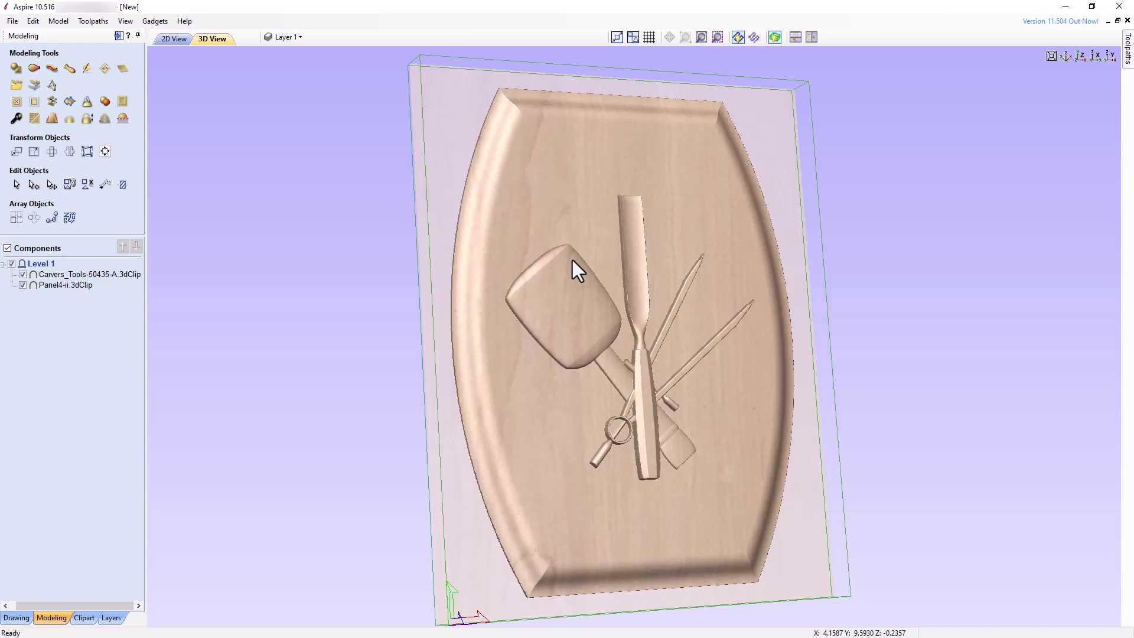
left_click(58, 274)
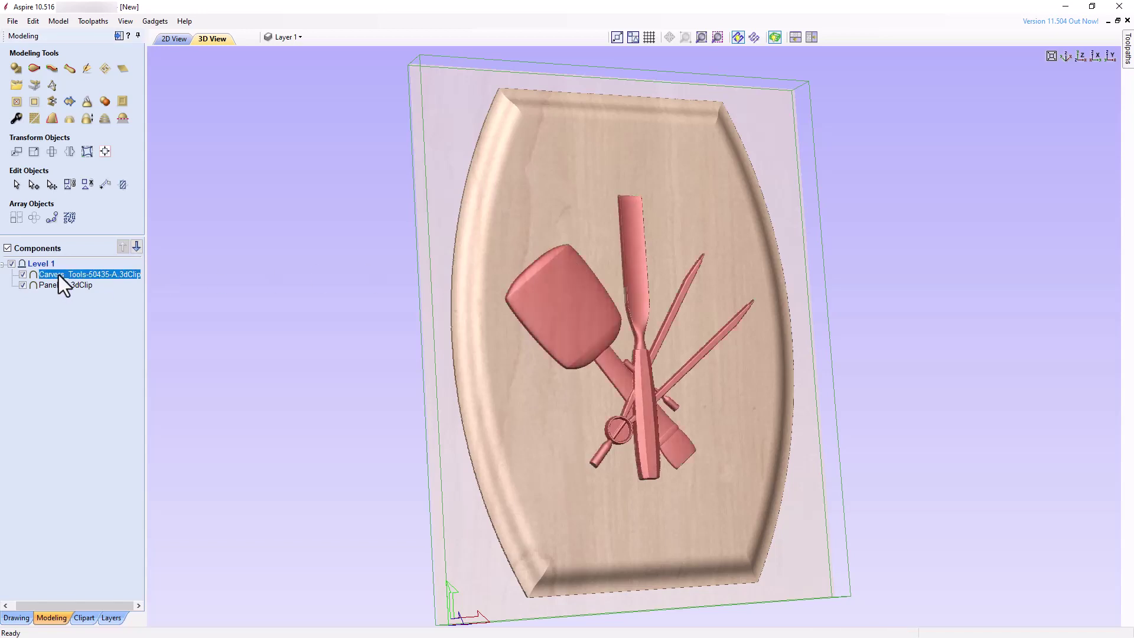
right_click(59, 275)
mouse_move(90, 285)
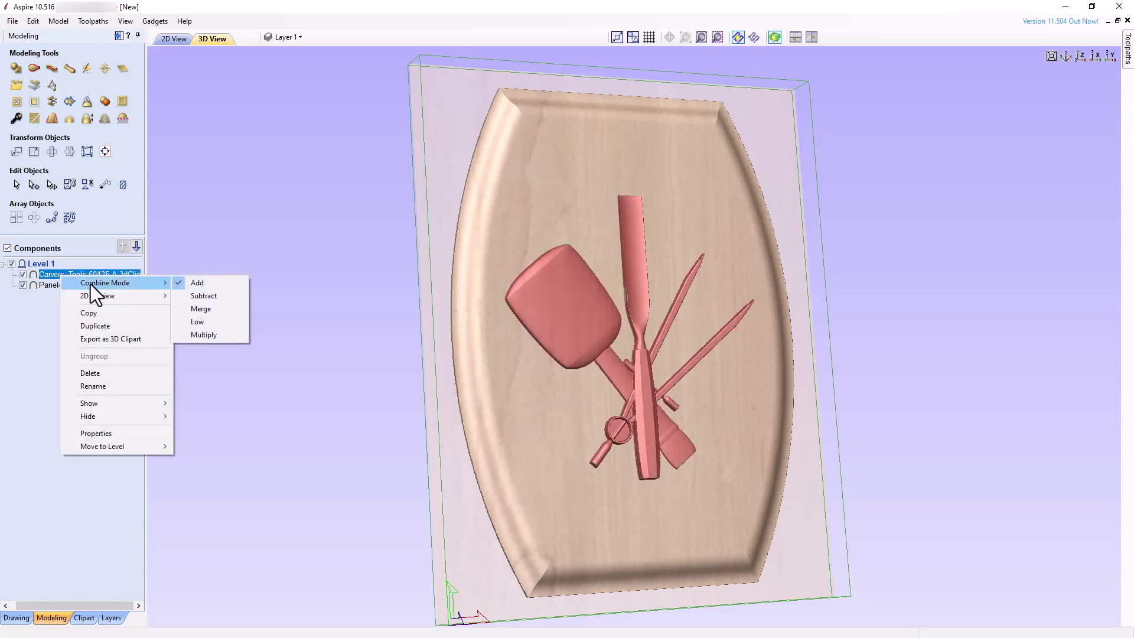
left_click(45, 275)
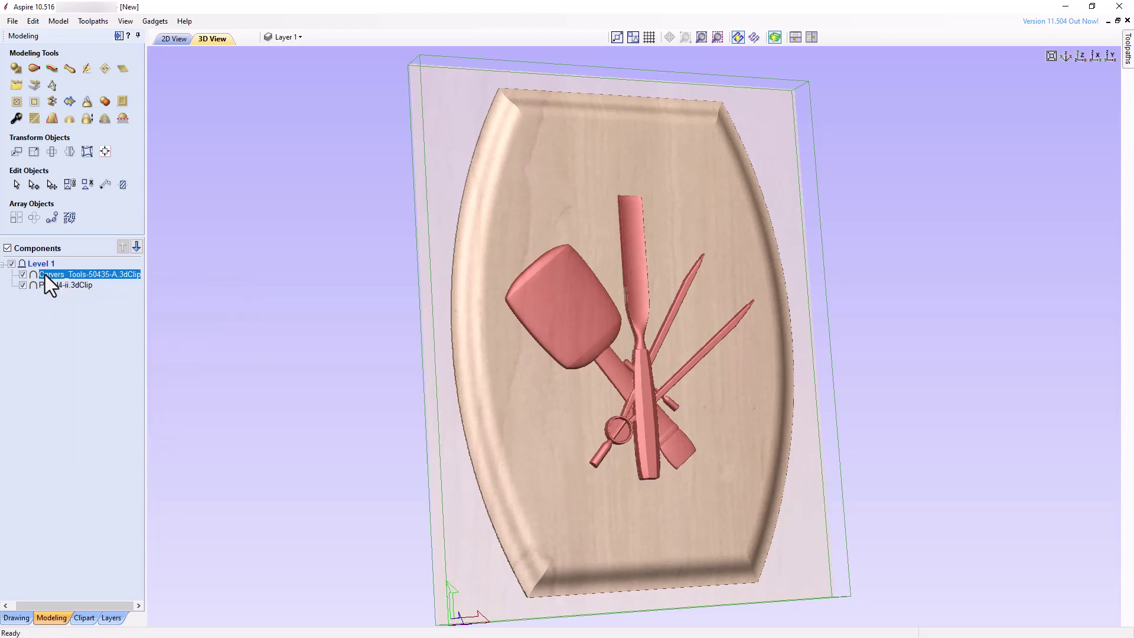
right_click(542, 297)
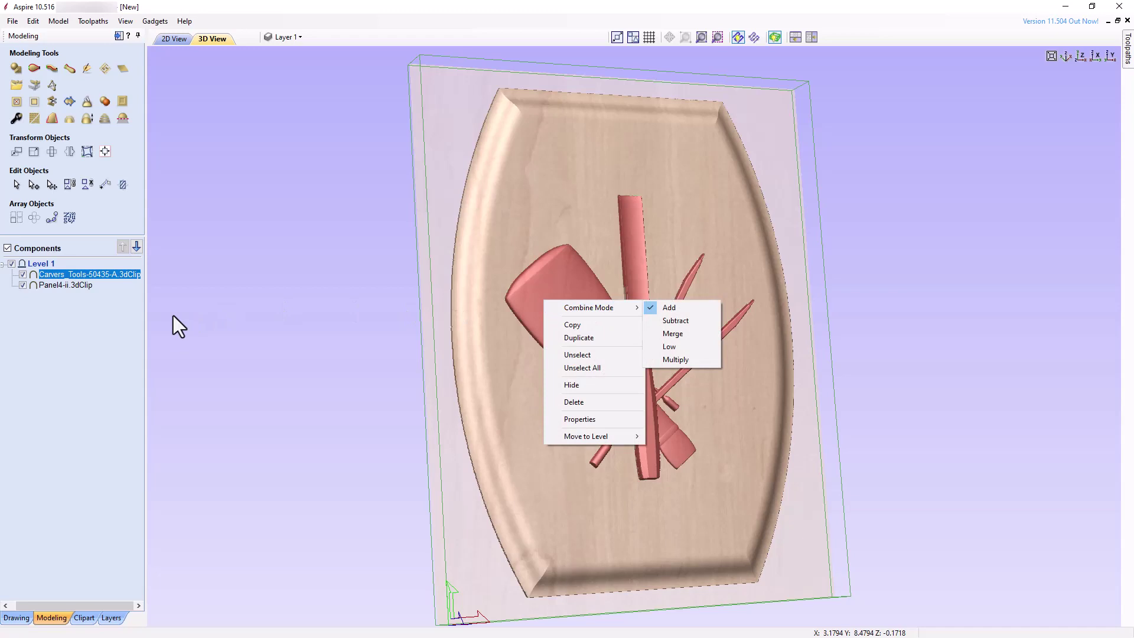
left_click(89, 274)
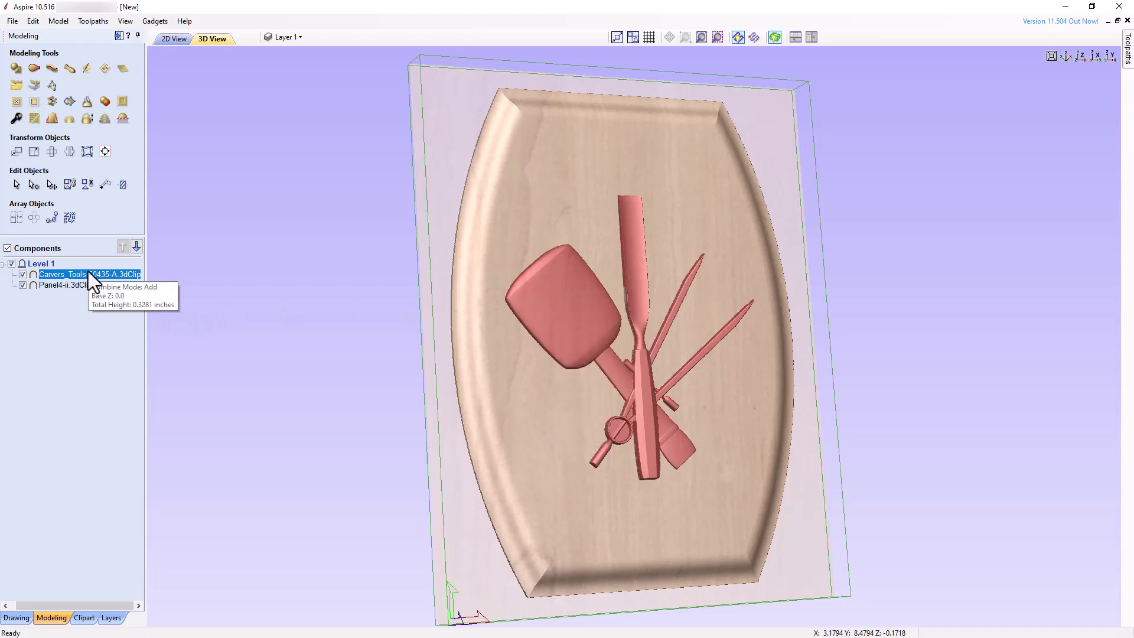
Review the tools component's properties, then bring up its Combine Mode submenu.
left_click(16, 118)
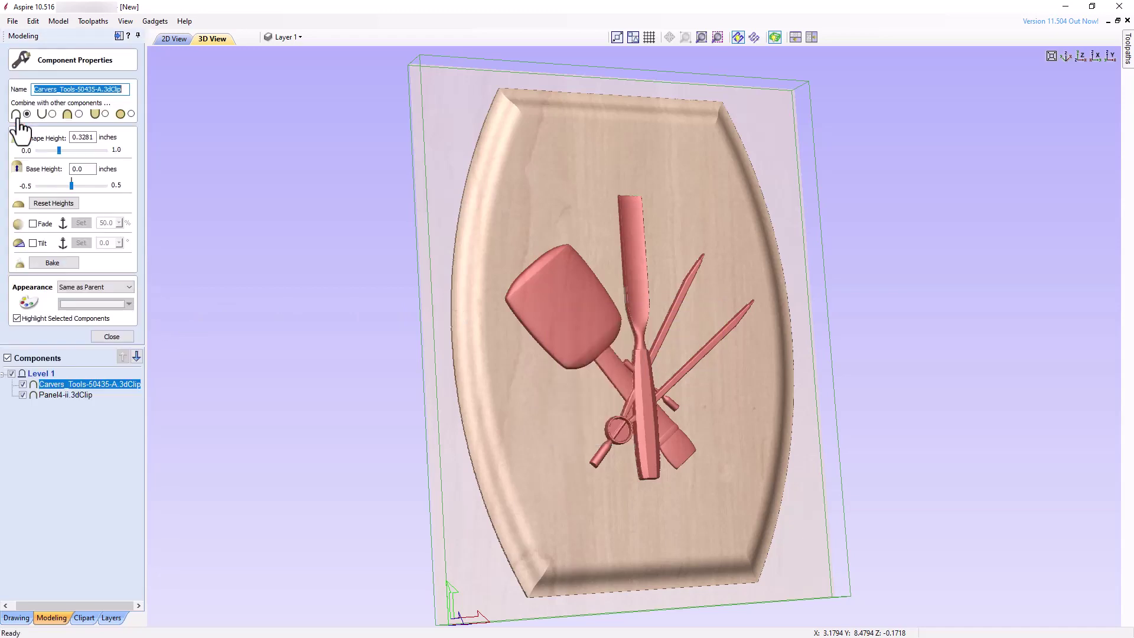
left_click(573, 302)
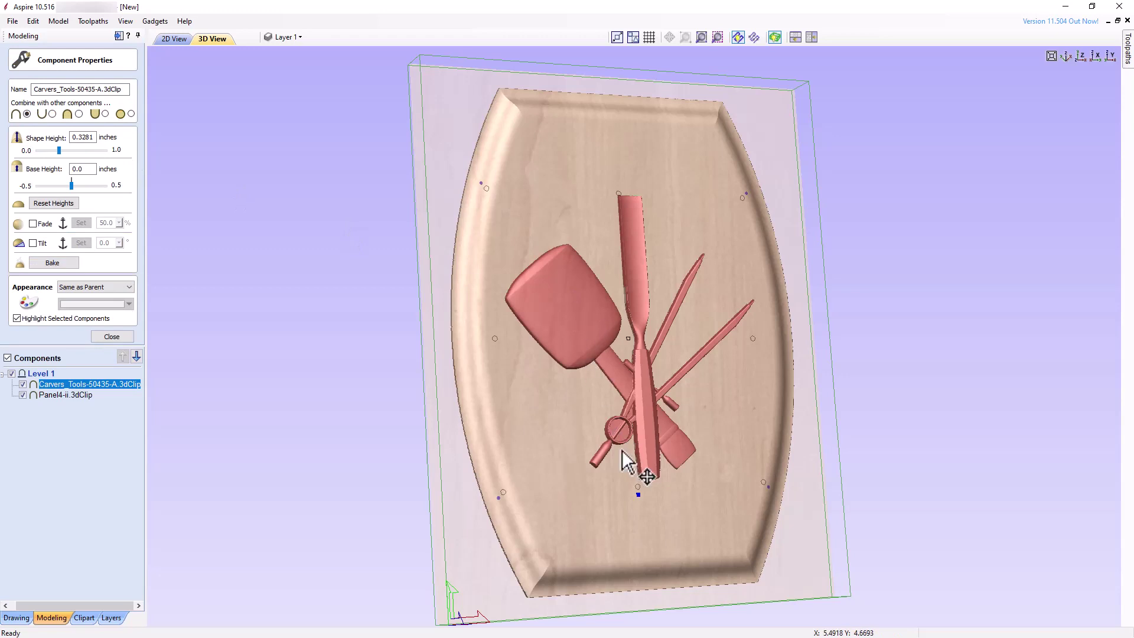
right_click(638, 495)
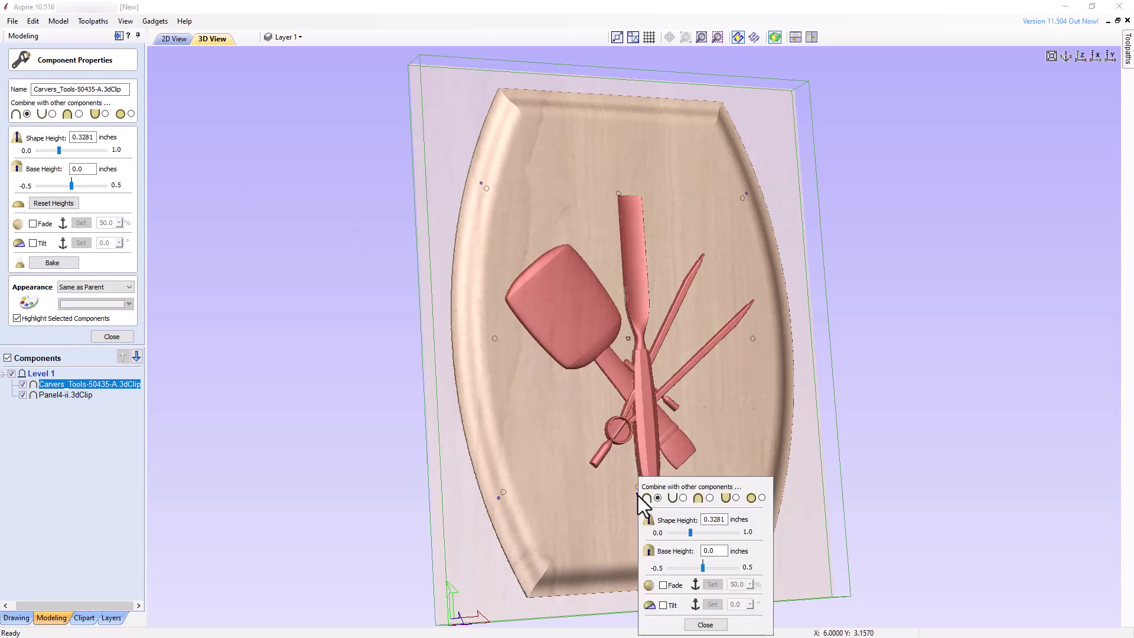
left_click_drag(749, 495, 386, 244)
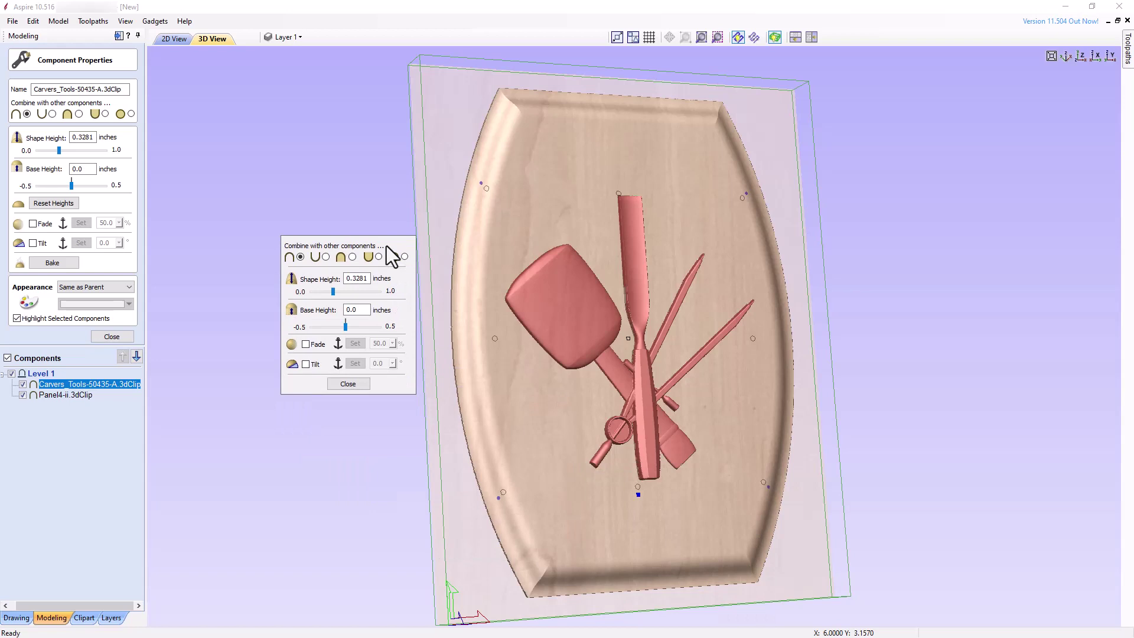
key("Escape")
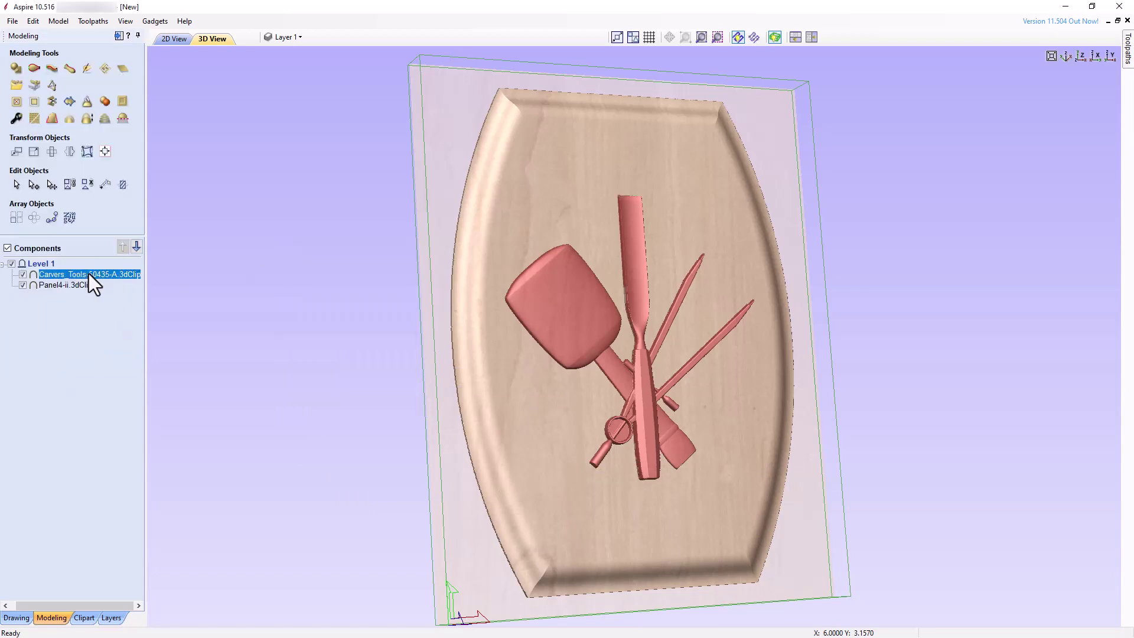
right_click(88, 274)
mouse_move(139, 279)
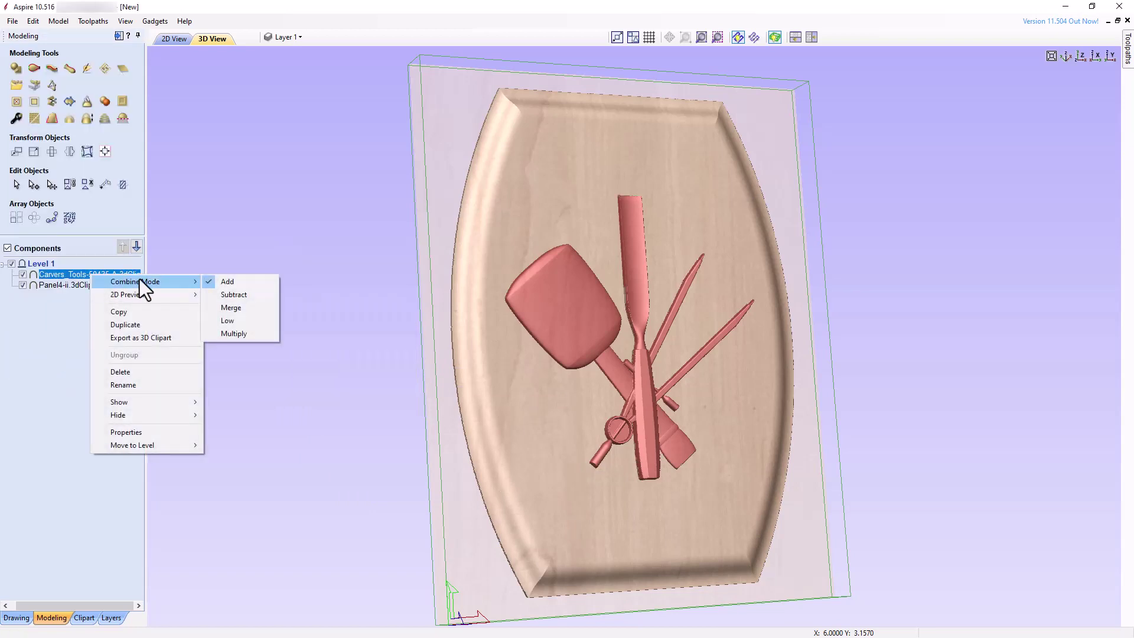
Set Carvers_Tools to Multiply combine mode and hide the component.
left_click(234, 334)
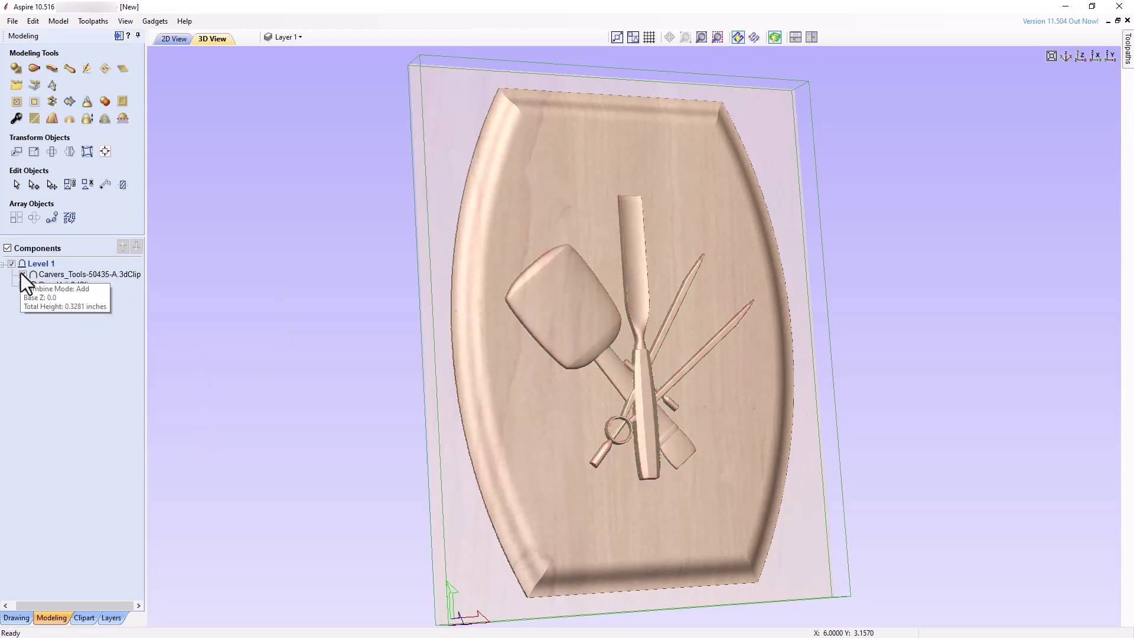
left_click(22, 274)
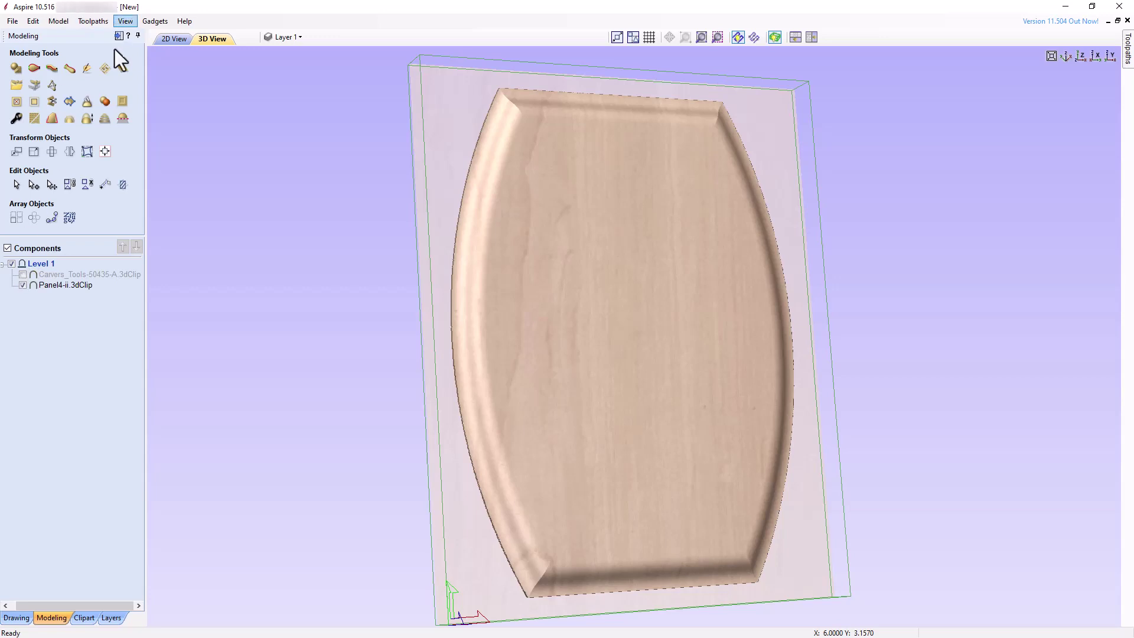
Set Panel4-ii to Subtract combine mode, inspect the recess, and view its greyscale in 2D.
right_click(83, 287)
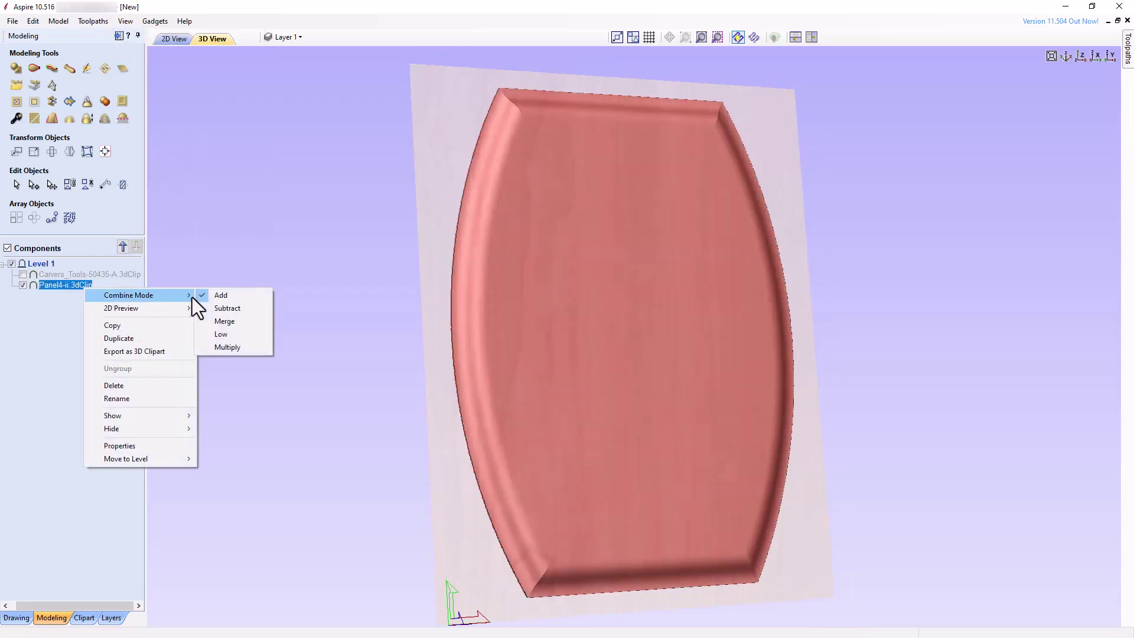
left_click(213, 309)
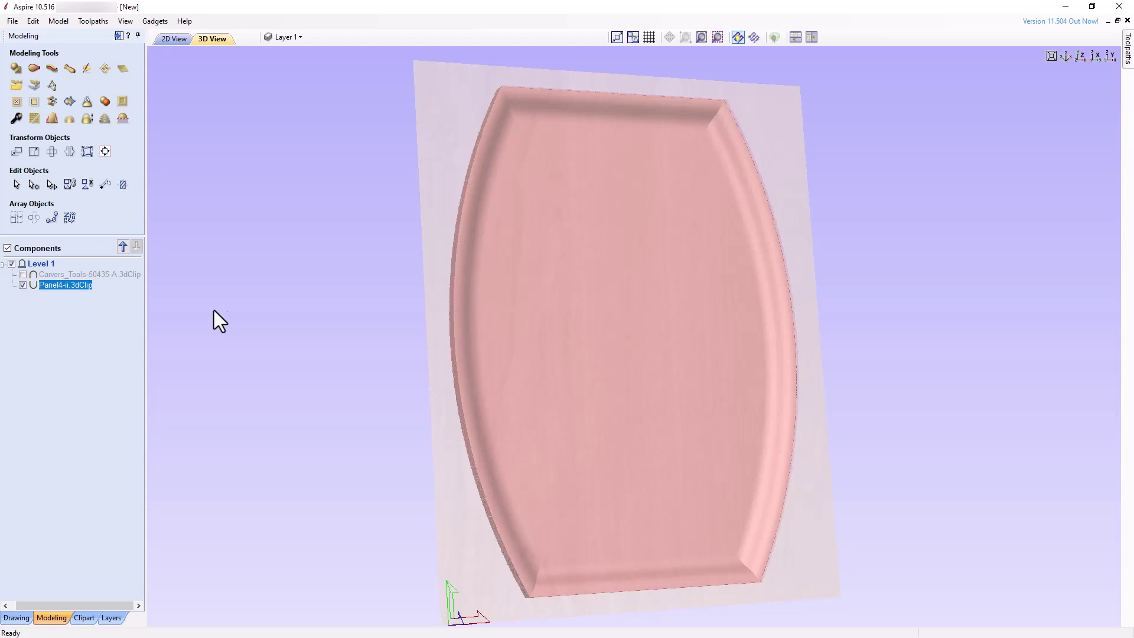
left_click_drag(337, 372, 423, 371)
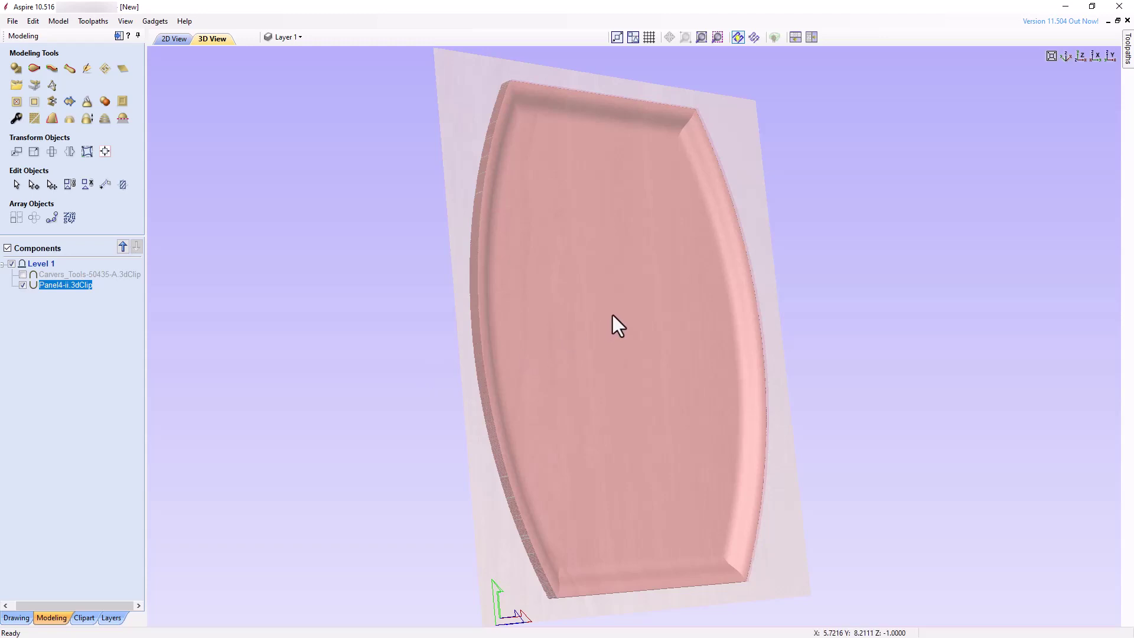
left_click(175, 38)
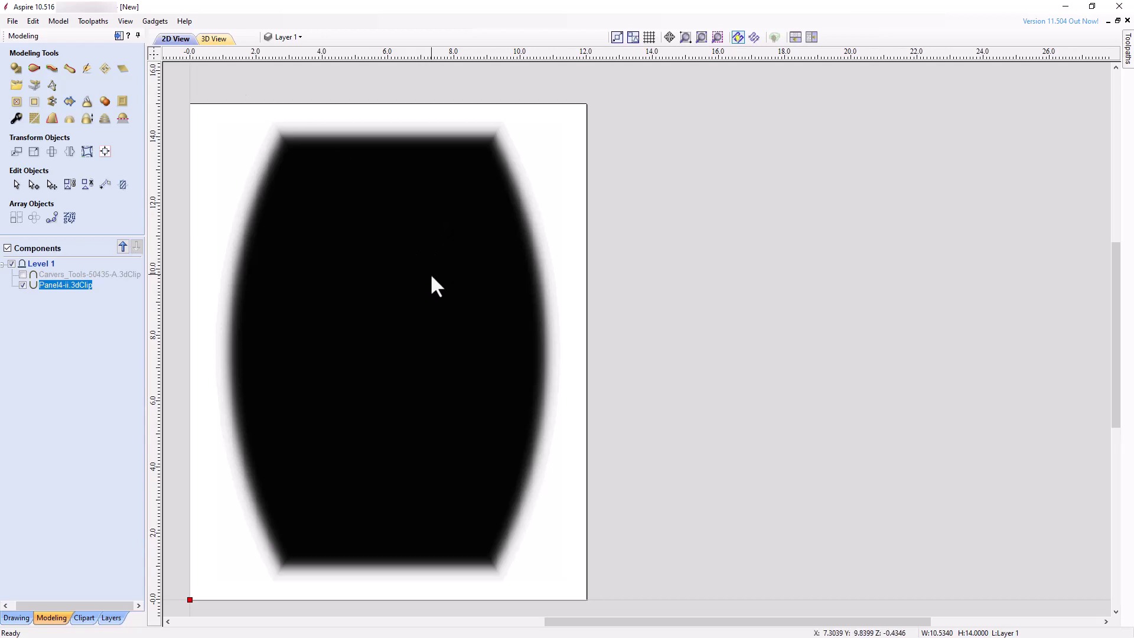
right_click(31, 284)
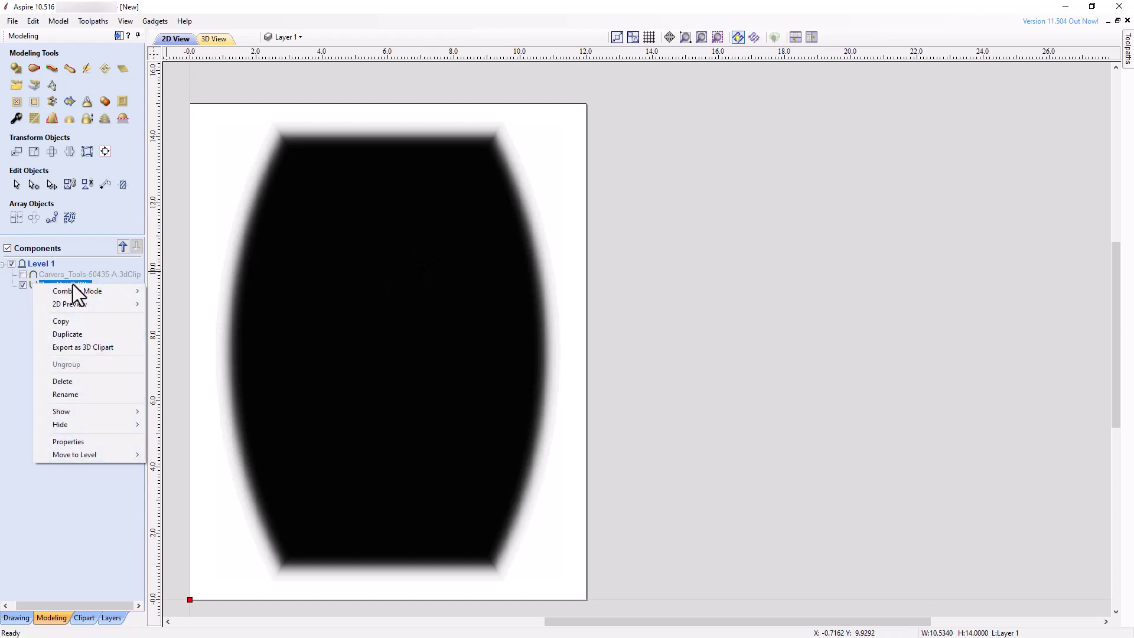
mouse_move(77, 295)
left_click(169, 291)
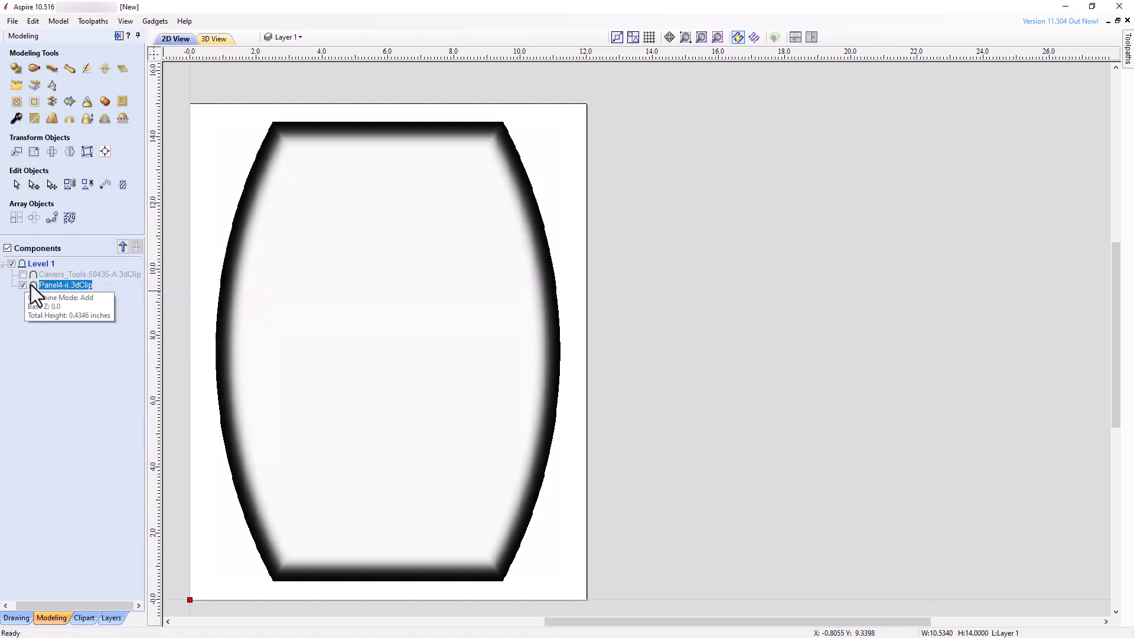
right_click(30, 285)
left_click(172, 306)
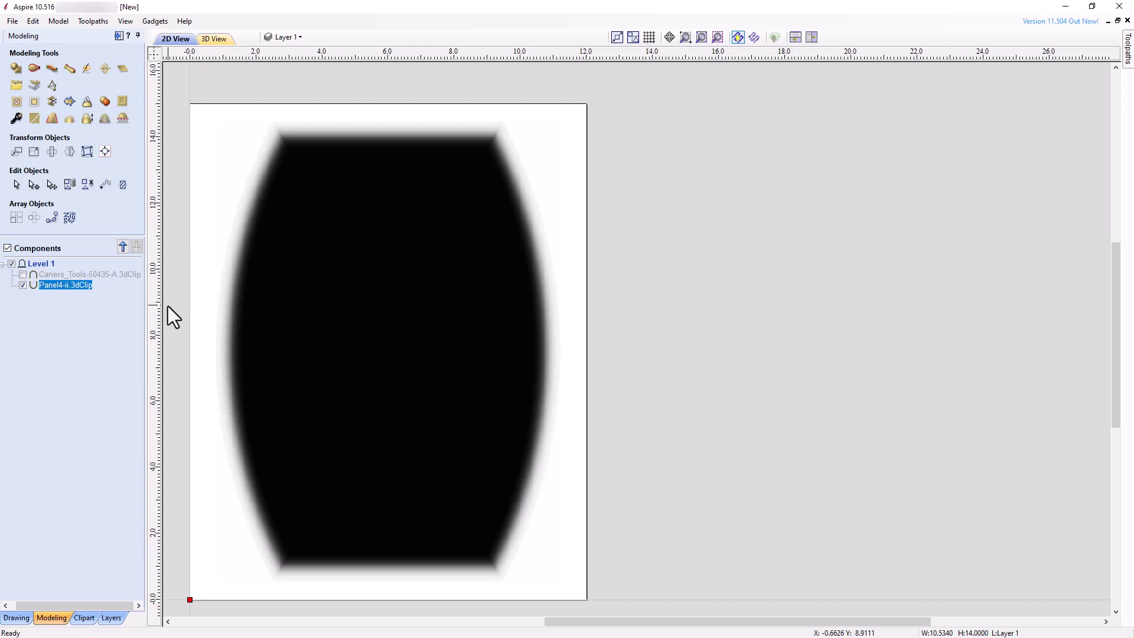
Return to the 3D view, hide the translucent modeling plane and view the panel edge-on.
key("F3")
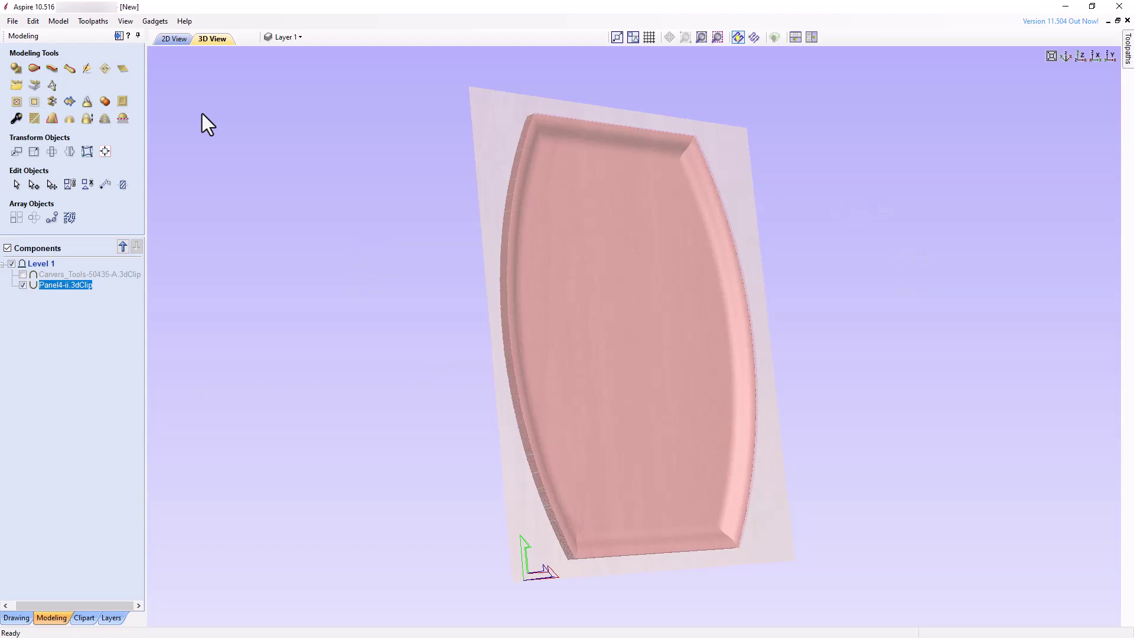
left_click(130, 25)
left_click(151, 89)
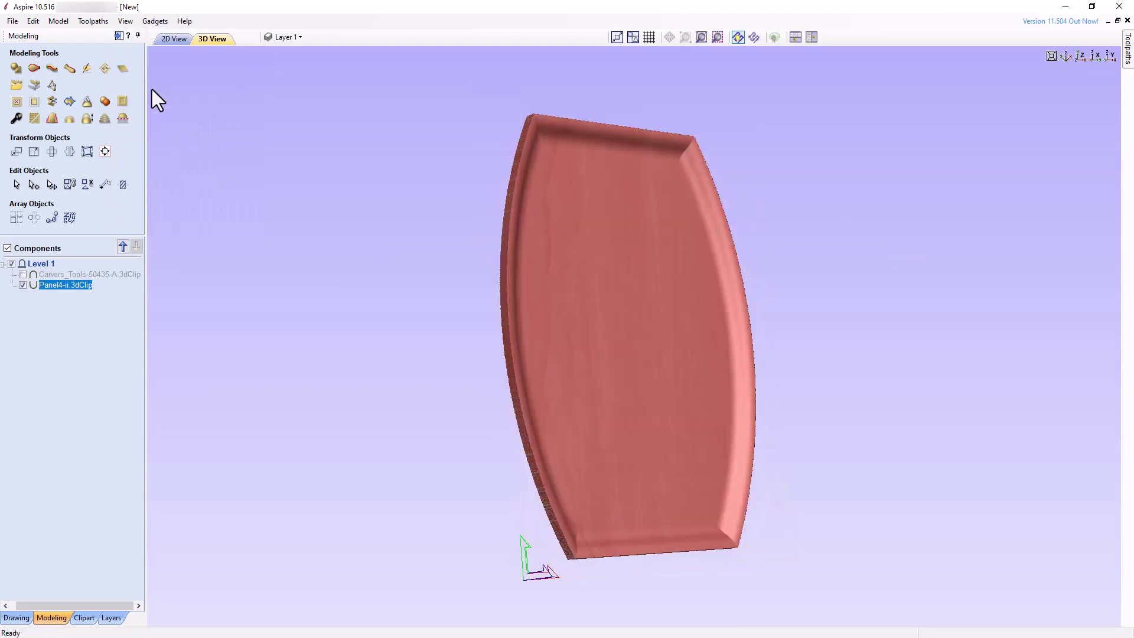
mouse_move(395, 408)
left_mouse_down()
mouse_move(487, 378)
mouse_move(595, 364)
mouse_move(414, 395)
left_mouse_up()
Try Merge on Panel4-ii.3dClip, then switch it back to the Add combine mode.
right_click(38, 285)
mouse_move(83, 293)
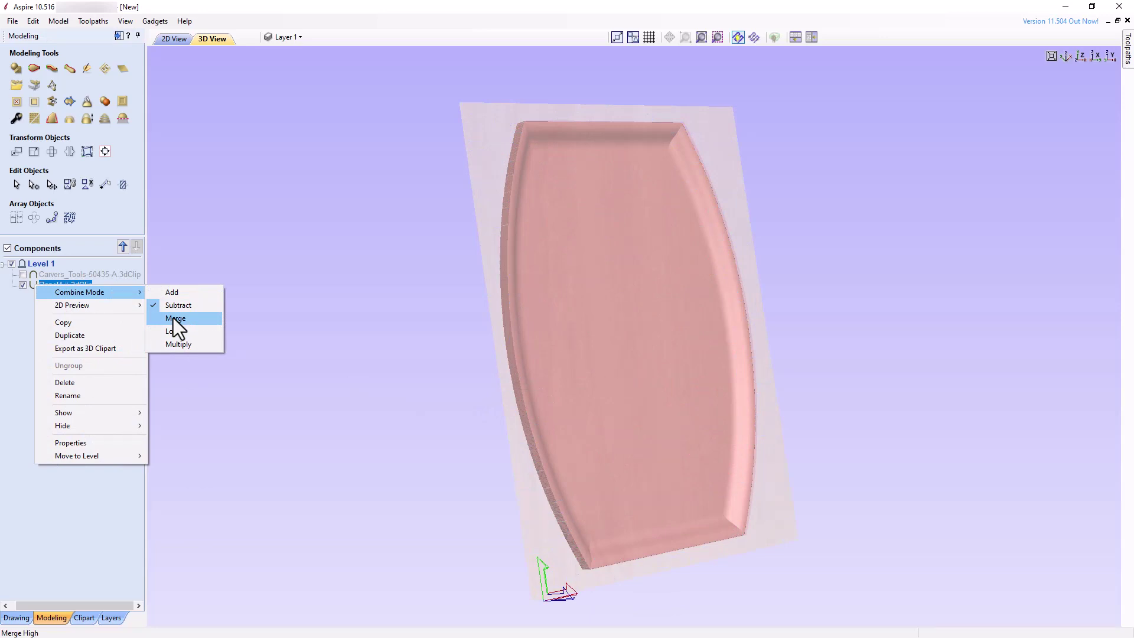
left_click(173, 317)
right_click(29, 286)
key("Escape")
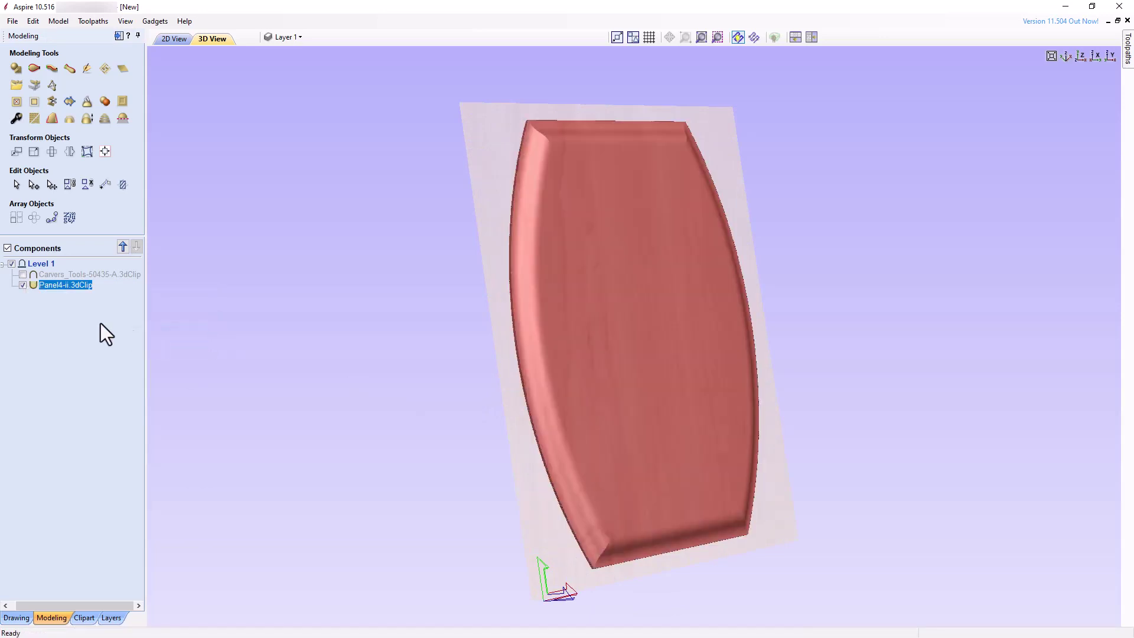
right_click(24, 286)
mouse_move(118, 296)
left_click(159, 296)
Turn on Carvers_Tools-50435-A.3dClip and uncheck Panel4-ii.3dClip so only the tools show.
left_click(22, 274)
right_click(35, 276)
mouse_move(101, 284)
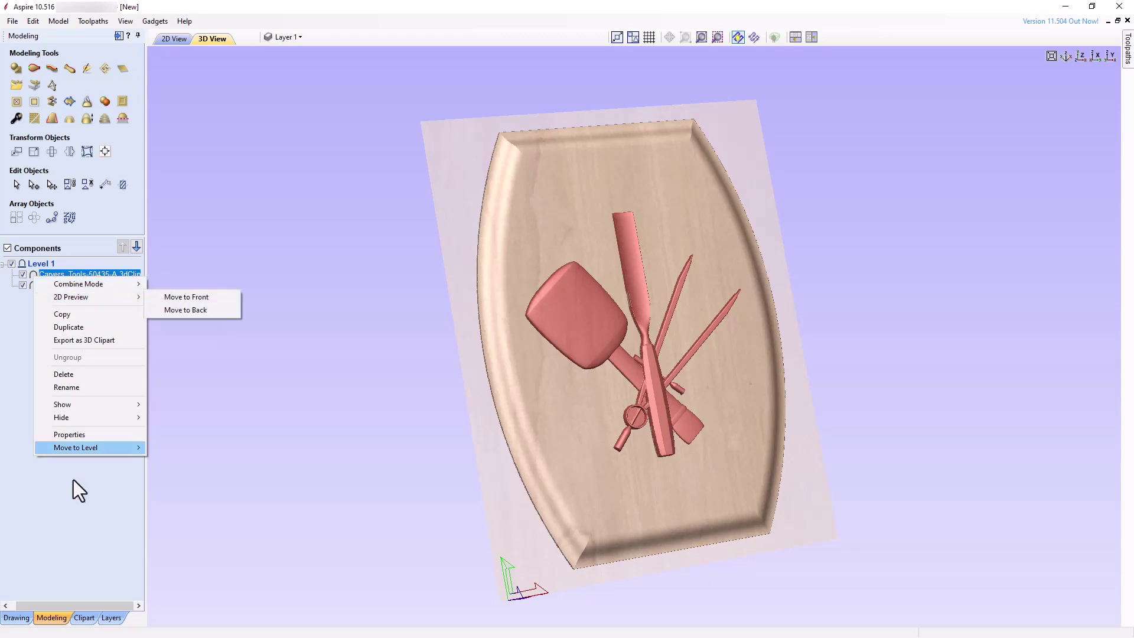
left_click(73, 502)
left_click(73, 502)
left_click_drag(495, 495, 678, 382)
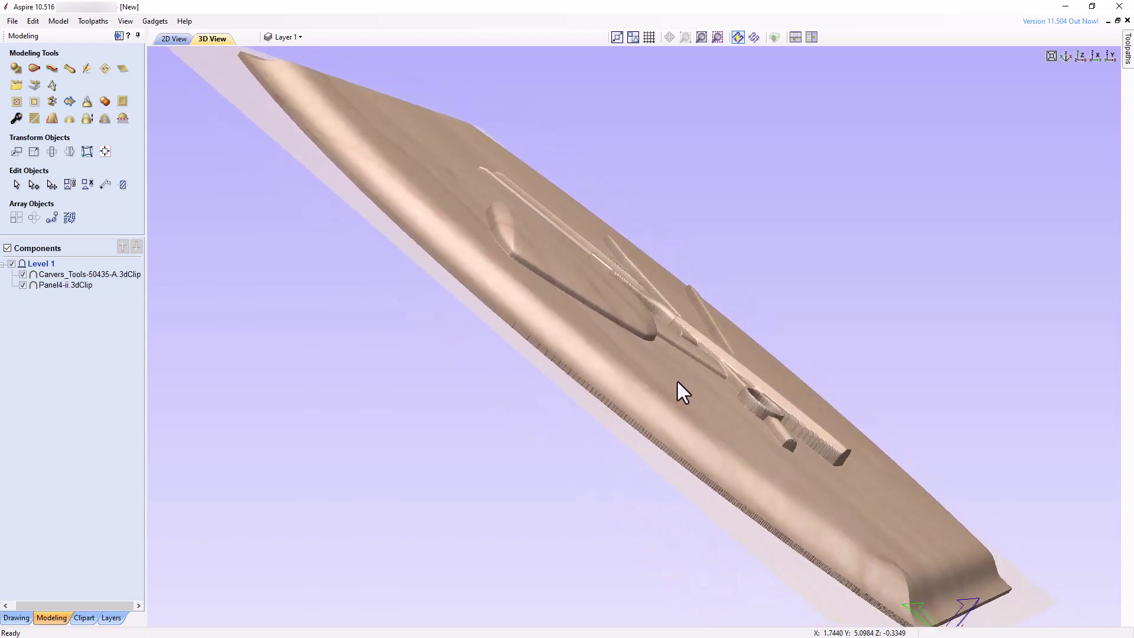
left_click(24, 285)
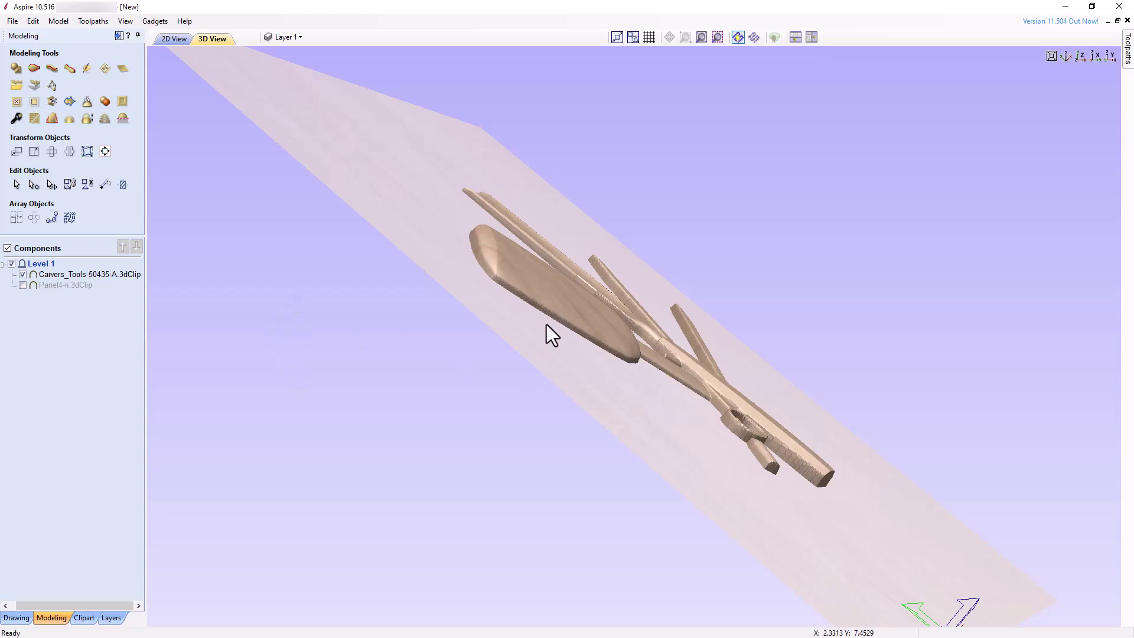
Show Panel4-ii again and set Carvers_Tools-50435-A to Subtract so the tools recess into it.
left_click(23, 285)
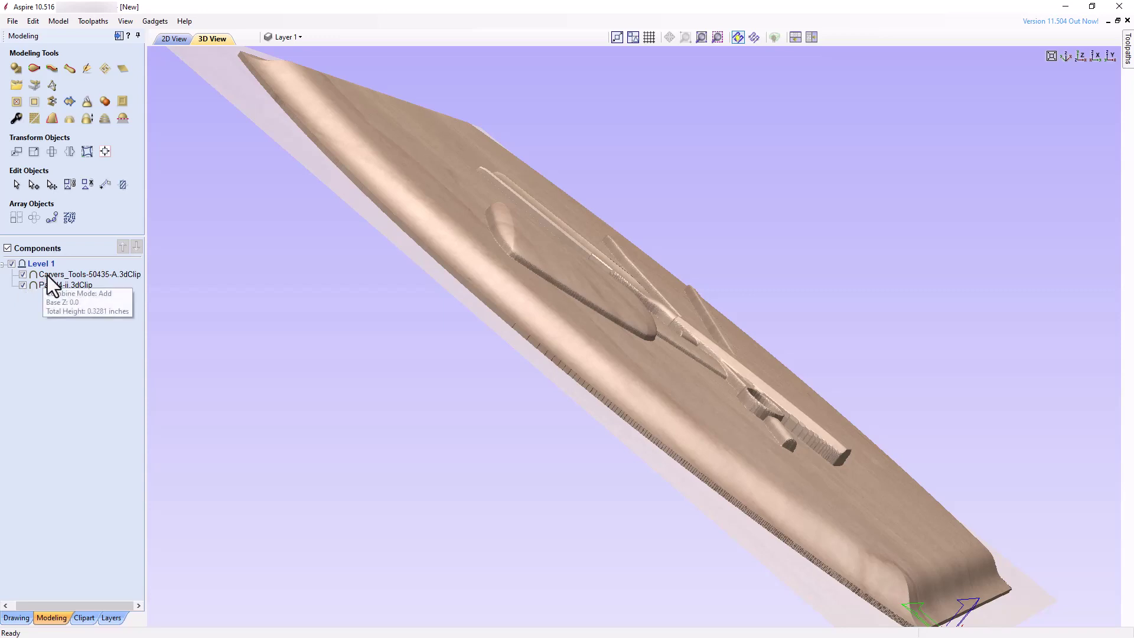
left_click_drag(634, 306, 626, 343)
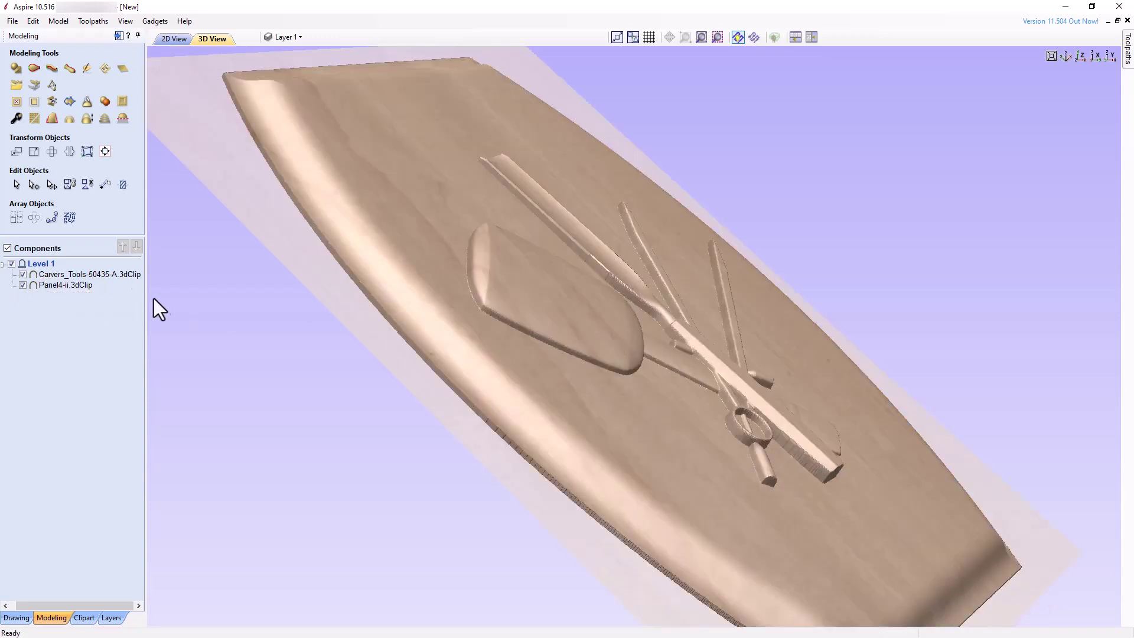
right_click(33, 275)
mouse_move(79, 284)
left_click(188, 297)
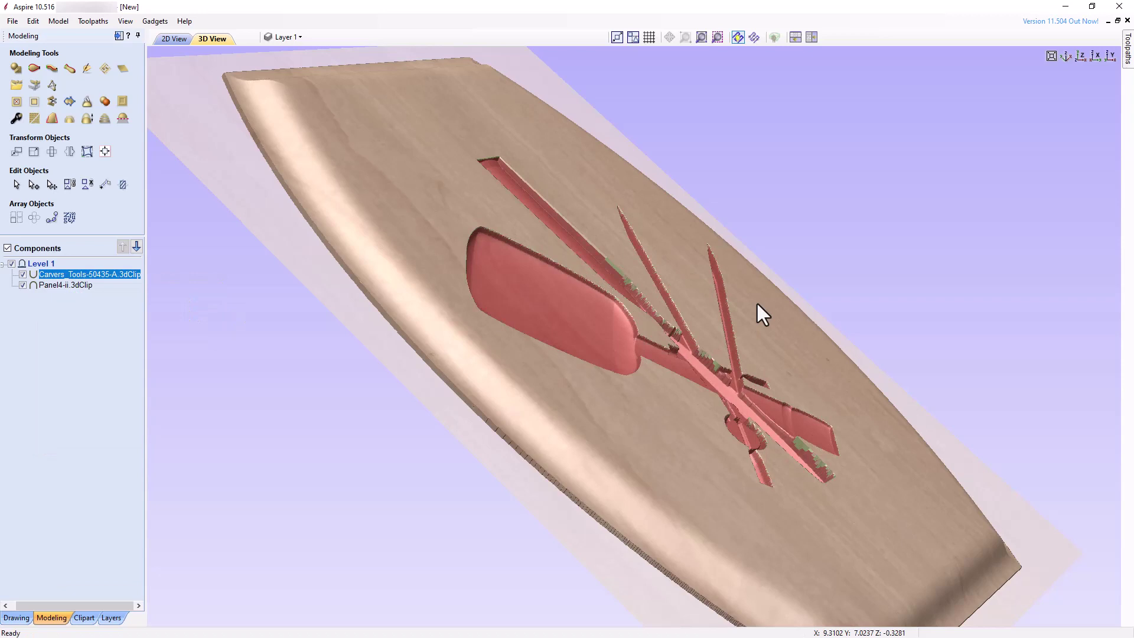
left_click_drag(757, 303, 534, 456)
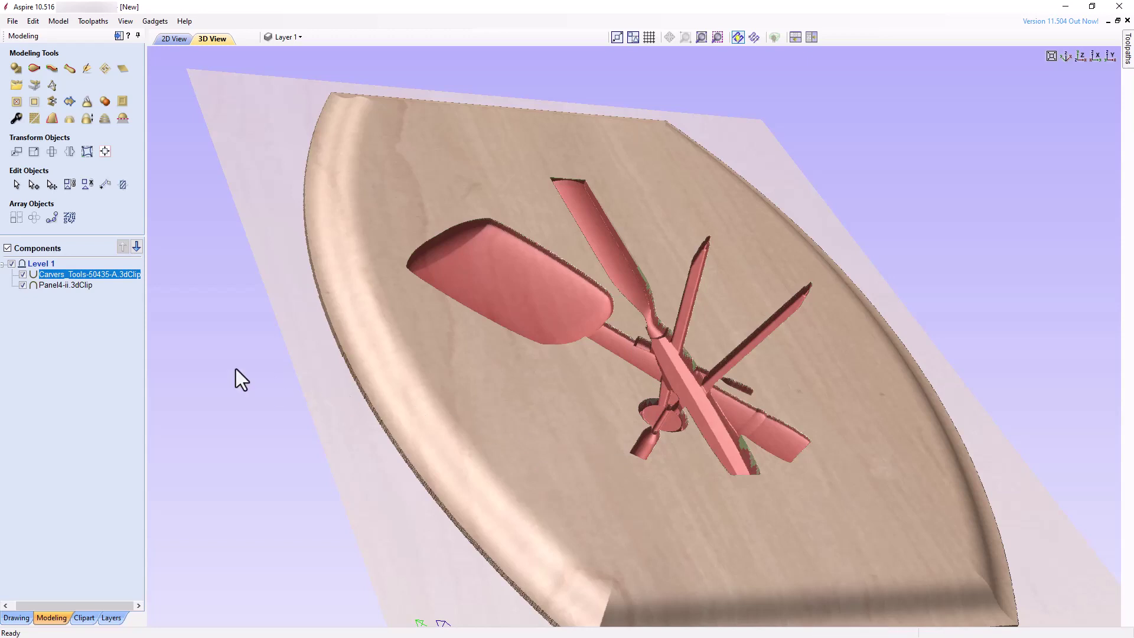
Switch Carvers_Tools-50435-A to the Merge combine mode so it sits flat within the panel face.
right_click(37, 275)
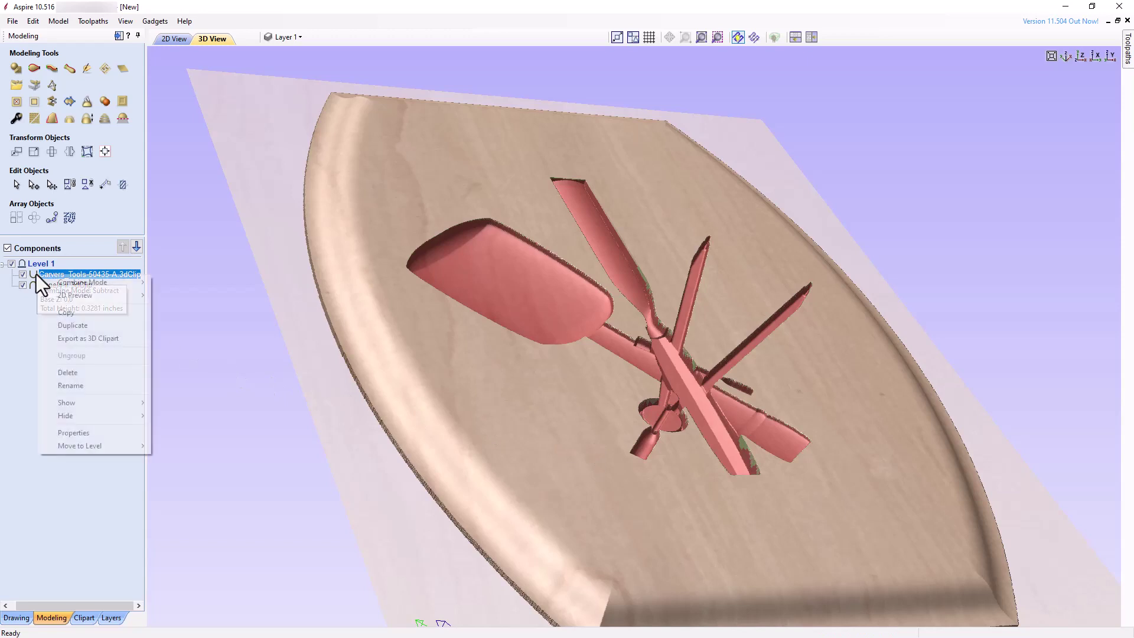
mouse_move(83, 285)
left_click(172, 308)
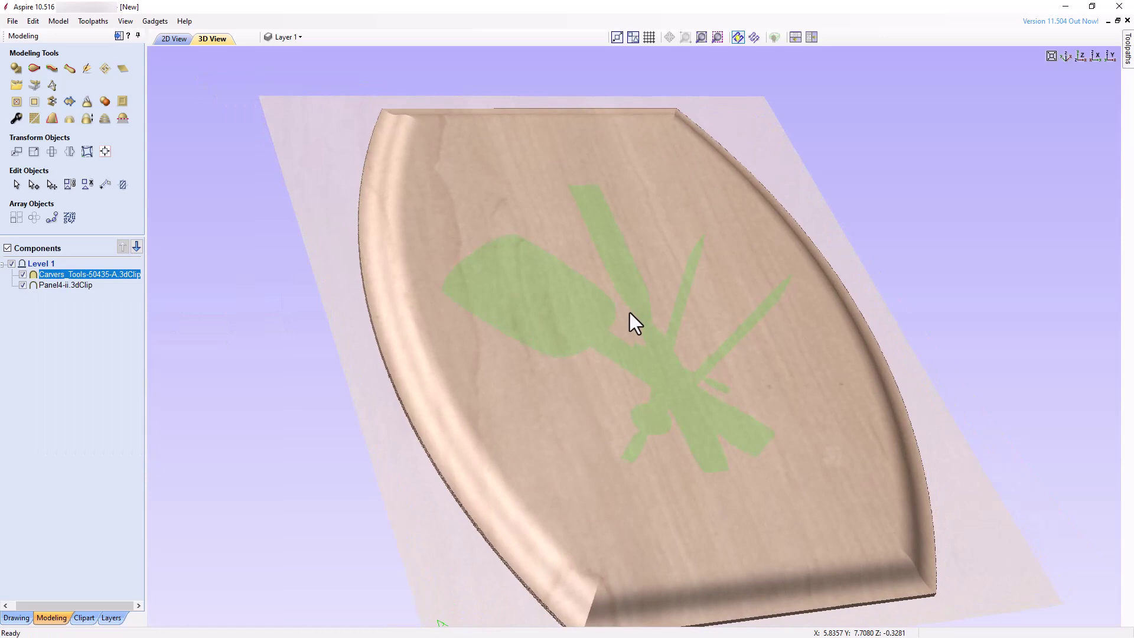
scroll(630, 313, "down", 2)
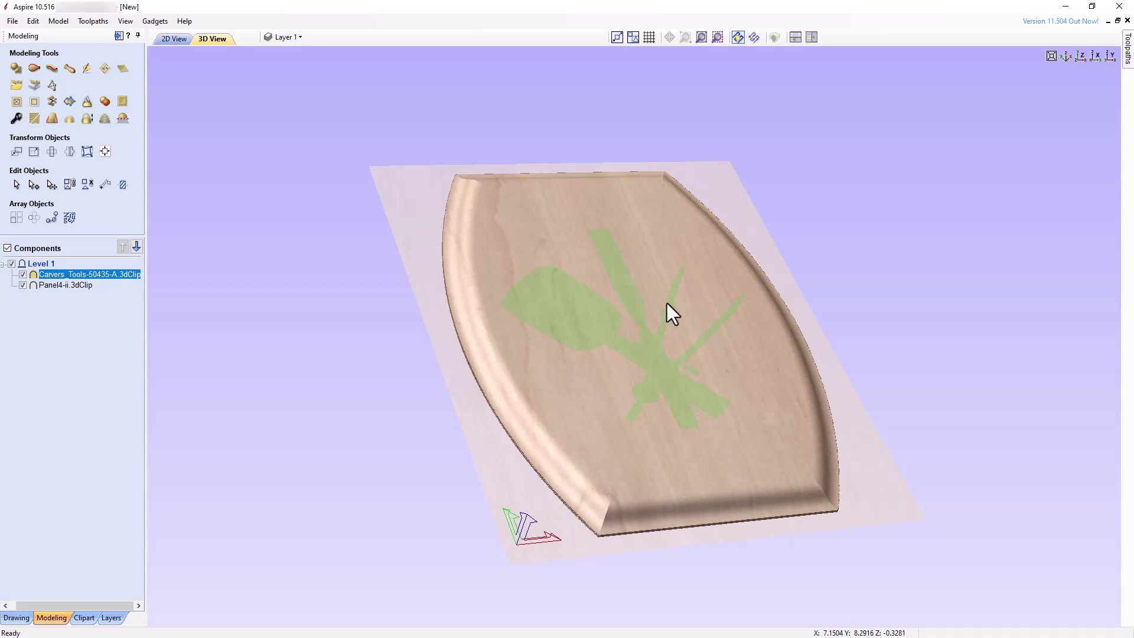
left_click_drag(665, 305, 646, 342)
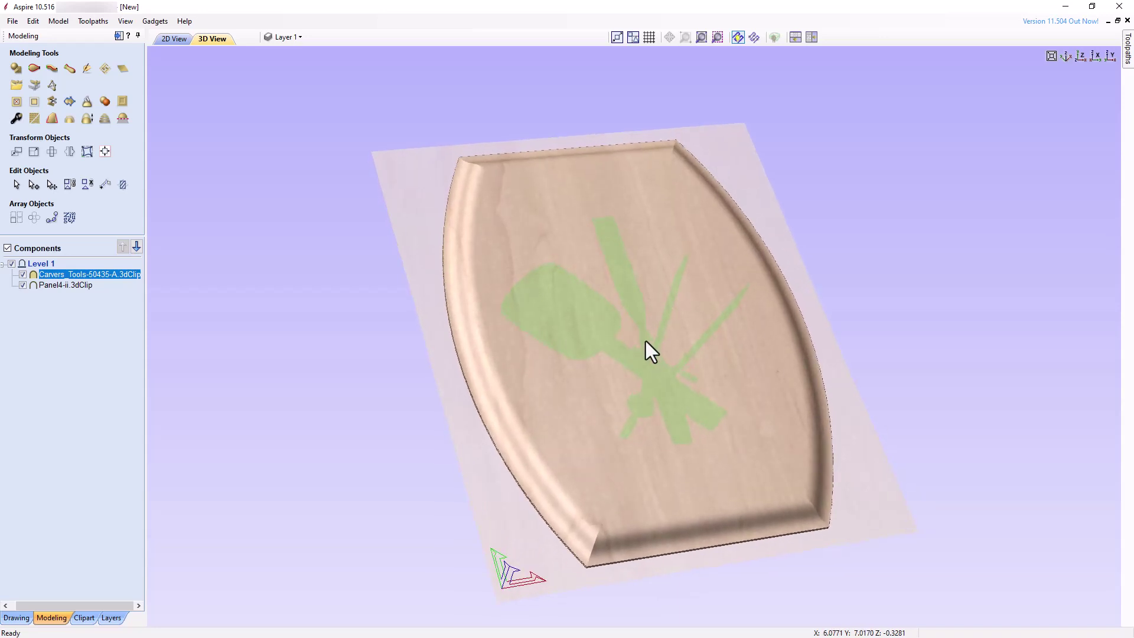
scroll(646, 341, "down", 3)
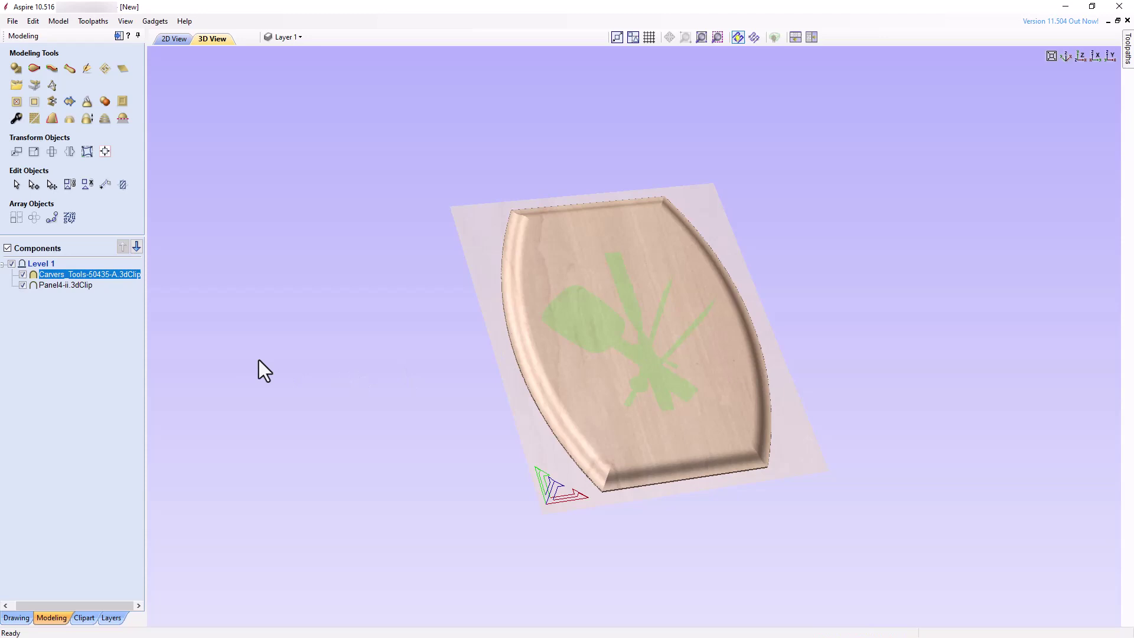
Open the Carvers_Tools component properties and set its base height to 0.4346.
double_click(54, 286)
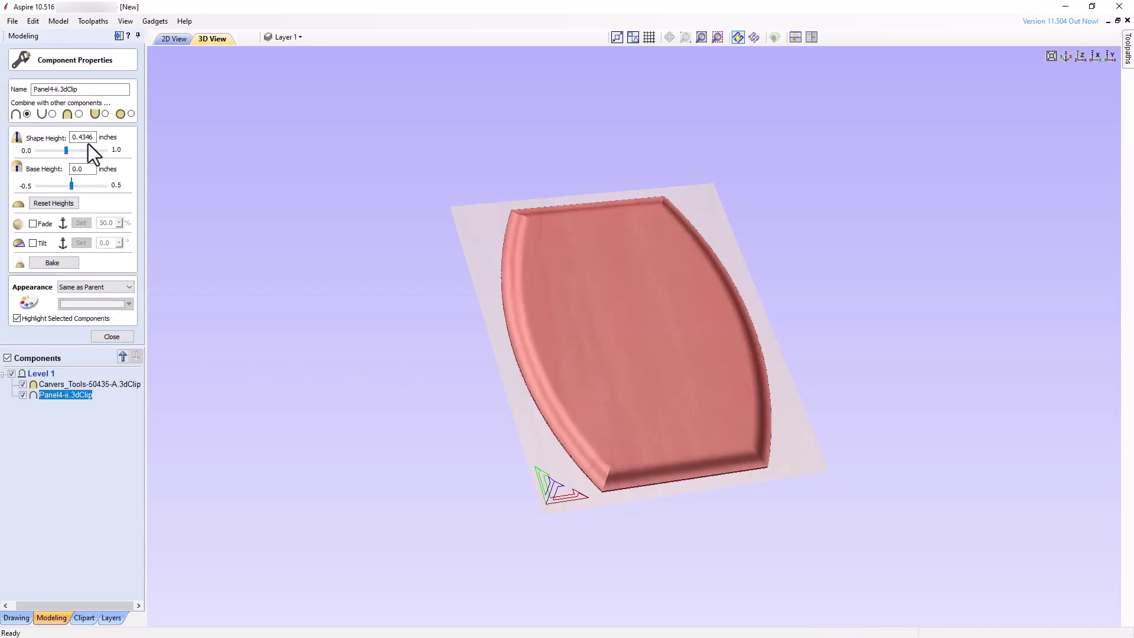
left_click(103, 384)
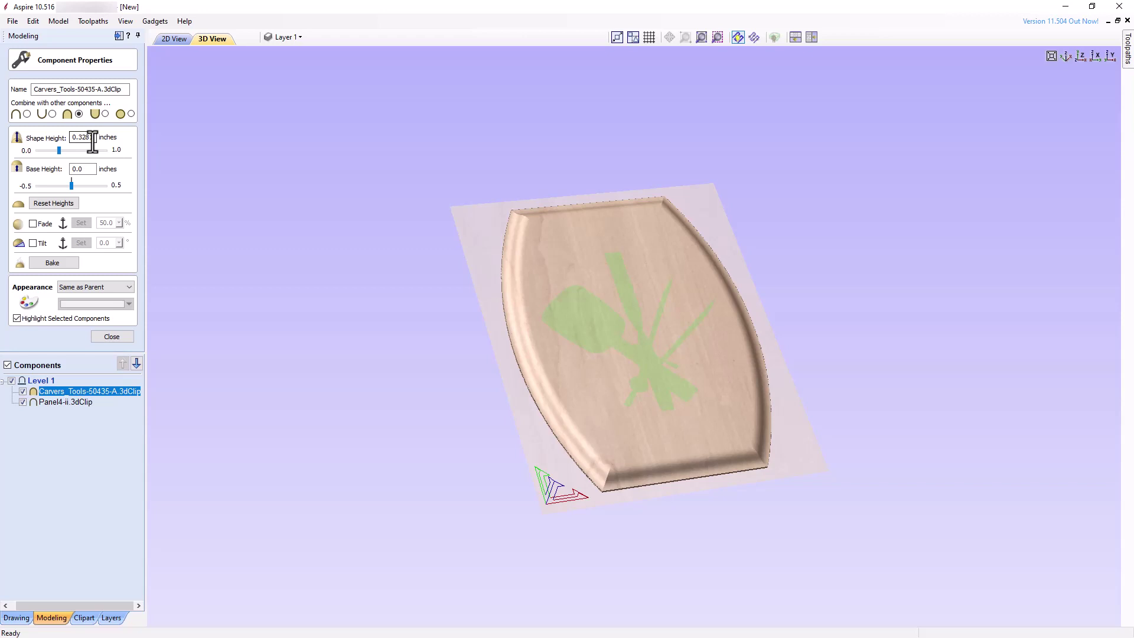
double_click(82, 169)
type("0.4346")
key("Return")
left_click(350, 335)
scroll(645, 389, "up", 5)
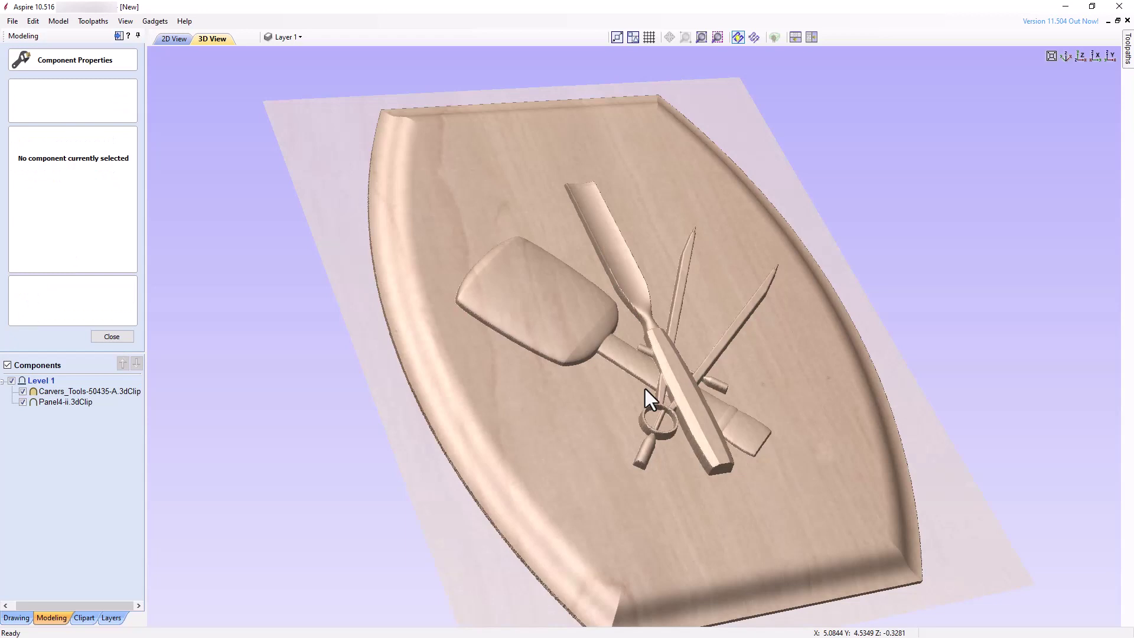
Change the Carvers_Tools base height to 0.25, then drag the slider to about 0.32.
left_click(589, 367)
double_click(83, 169)
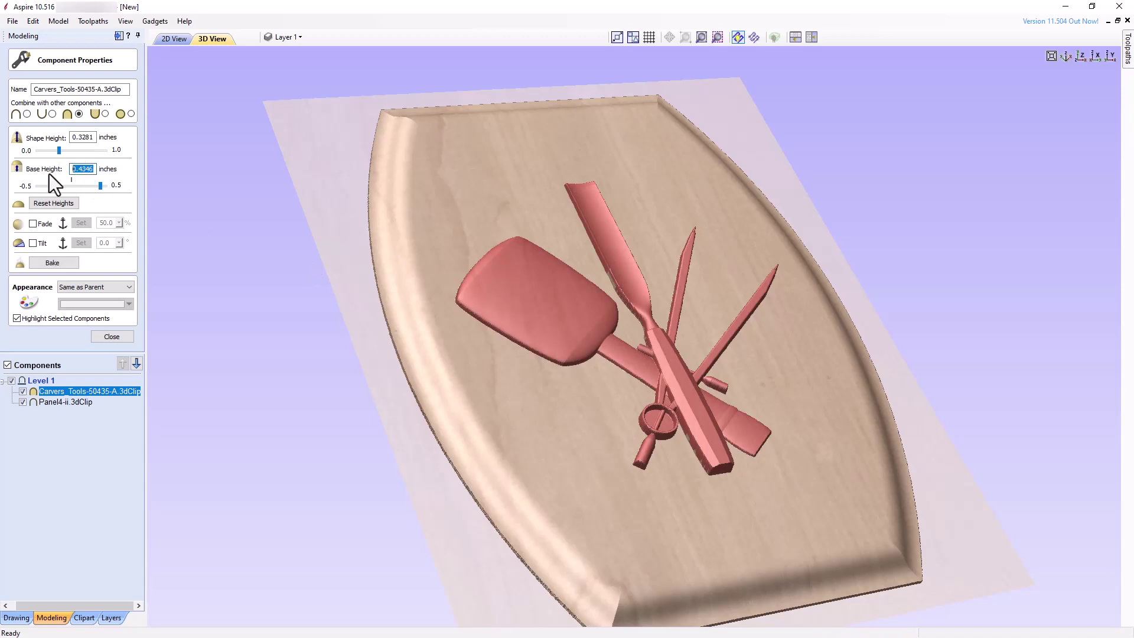
type("0.25")
key("Return")
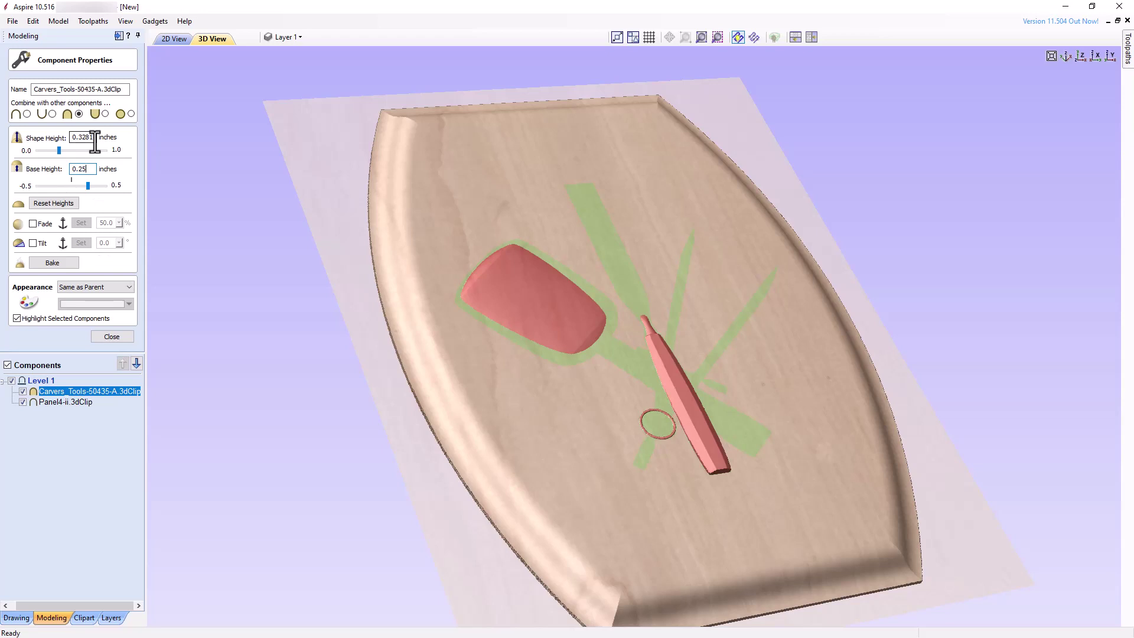
mouse_move(88, 185)
left_mouse_down()
mouse_move(98, 185)
mouse_move(73, 186)
left_mouse_up()
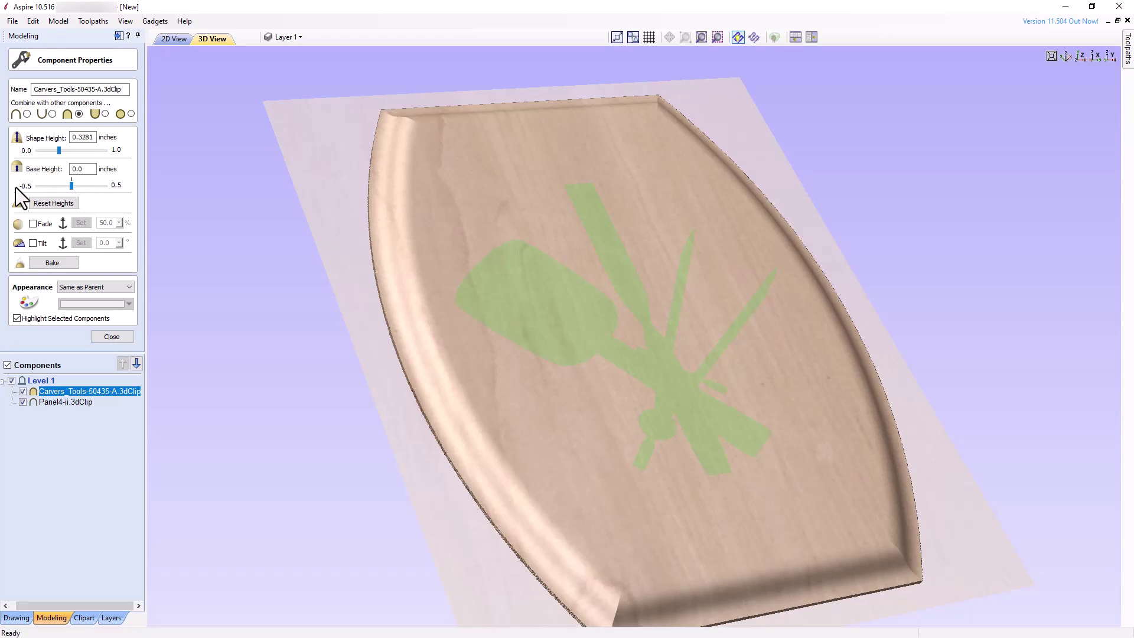
Set Carvers_Tools-50435-A.3dClip's combine mode to Add.
right_click(33, 392)
mouse_move(101, 397)
left_click(175, 397)
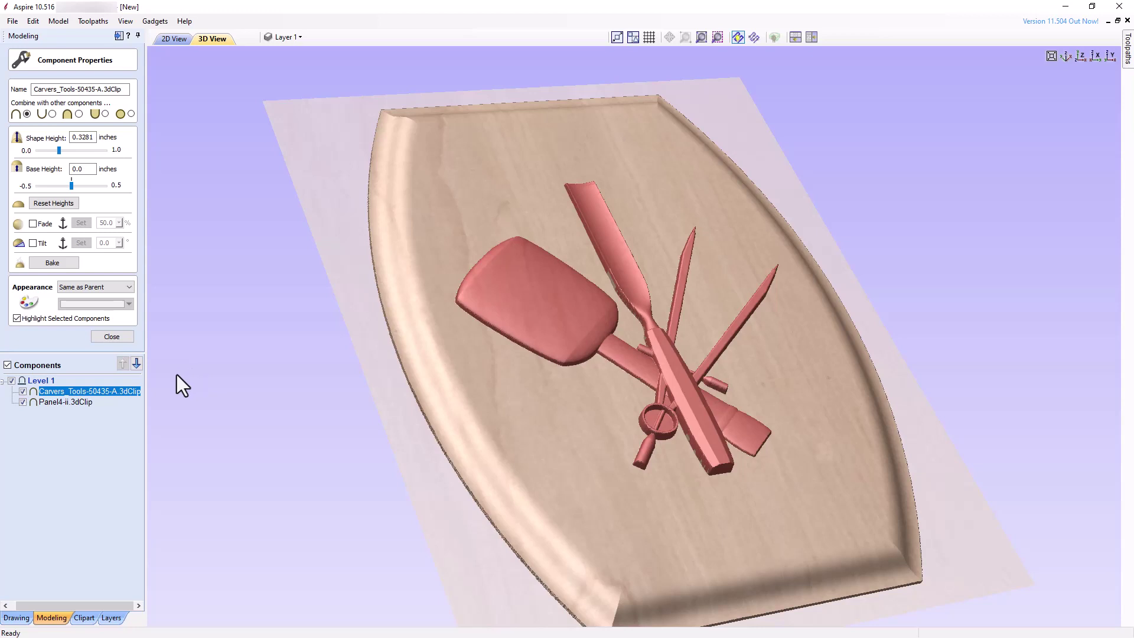
Apply the Low combine mode to Carvers_Tools-50435-A and orbit the board to inspect it.
right_click(37, 394)
mouse_move(89, 401)
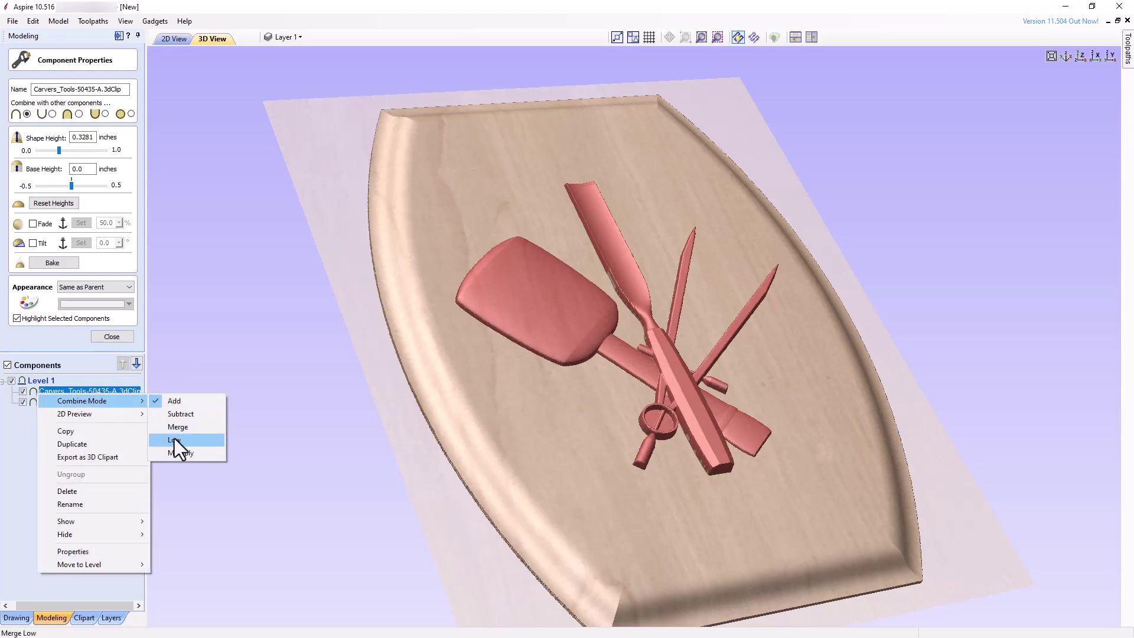
left_click(175, 439)
left_click_drag(272, 431, 480, 441)
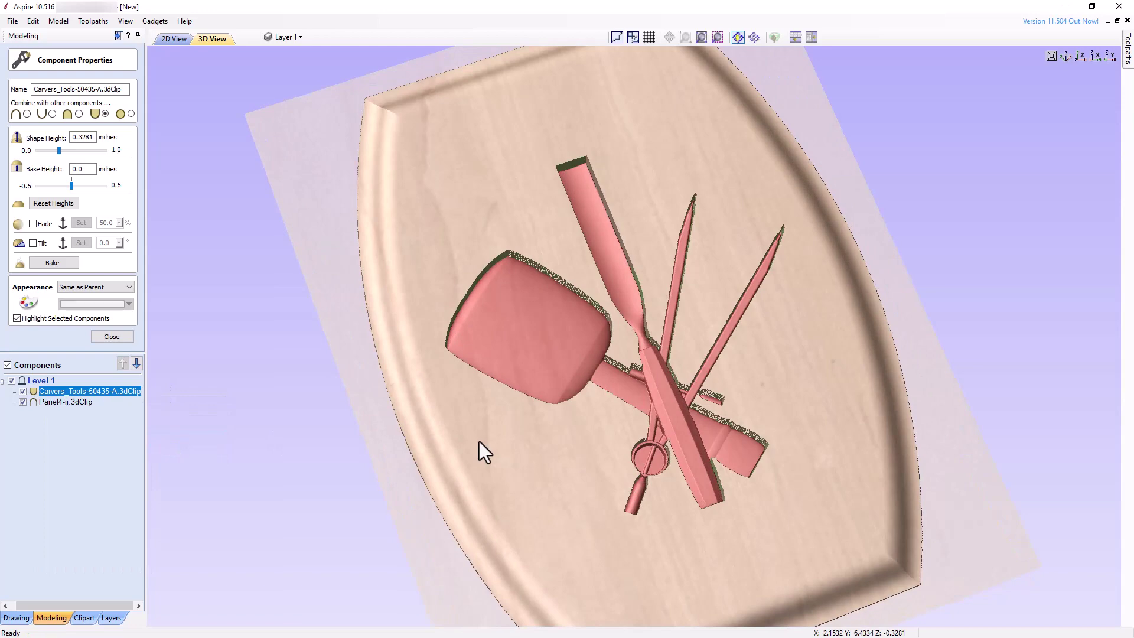
left_click_drag(661, 572, 612, 455)
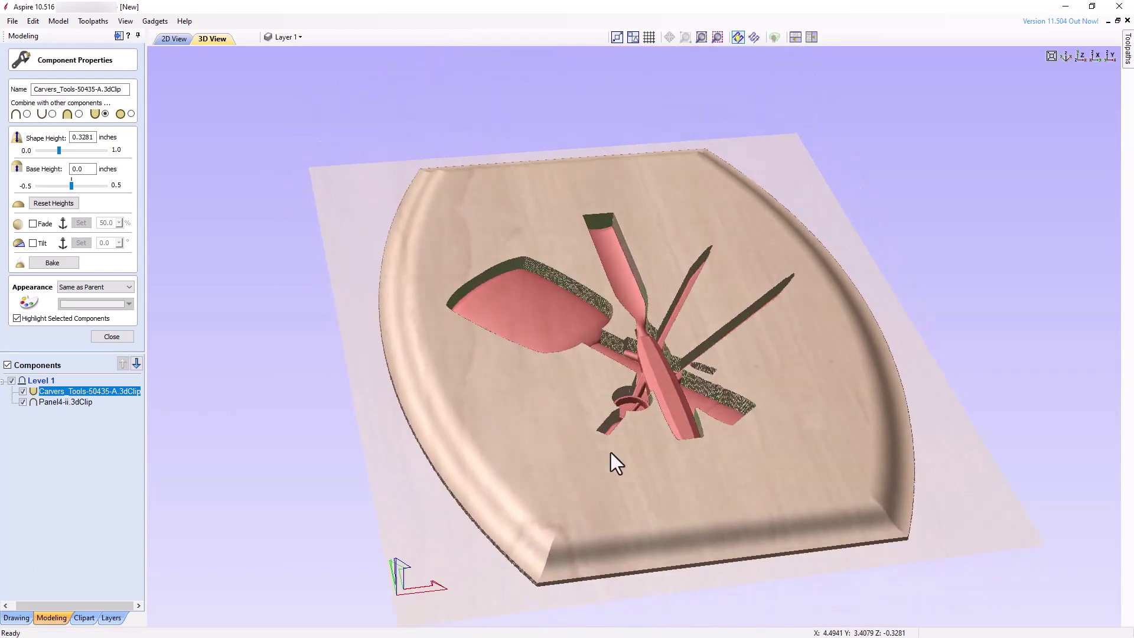
scroll(610, 452, "down", 3)
left_click_drag(696, 382, 598, 285)
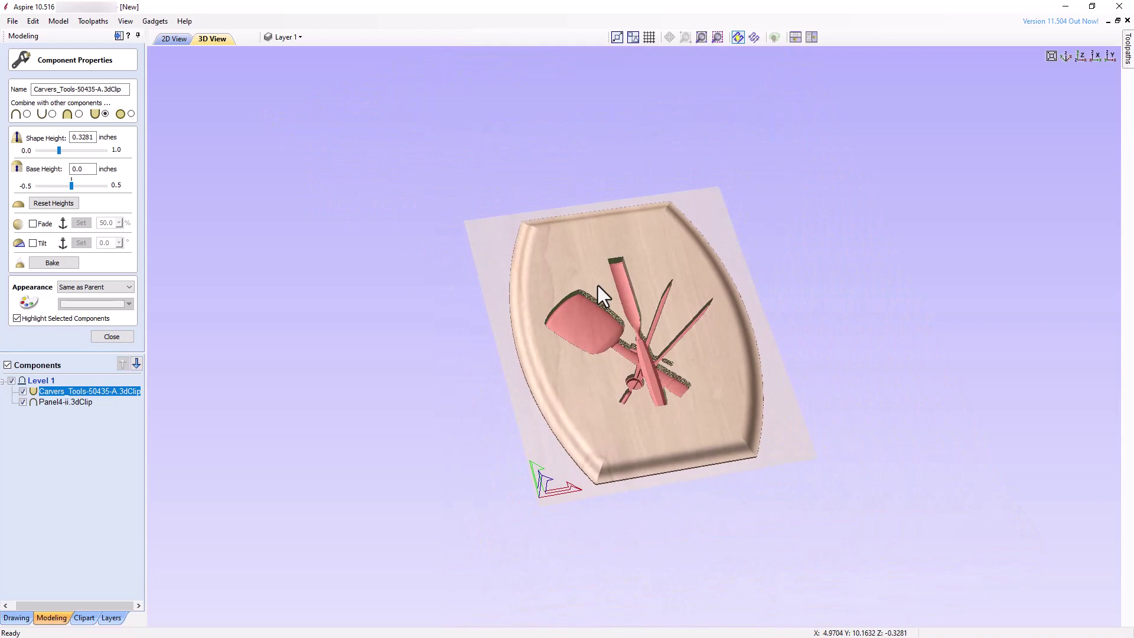
right_click(22, 381)
mouse_move(88, 388)
left_click(158, 401)
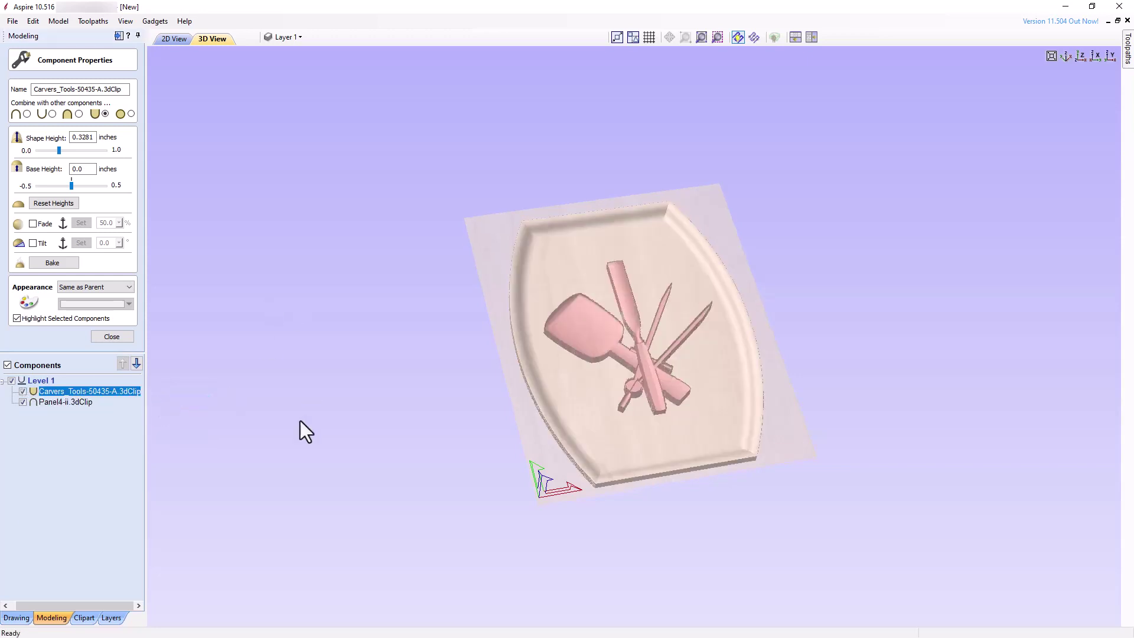
left_click(159, 21)
mouse_move(126, 21)
left_click(141, 87)
mouse_move(355, 340)
left_mouse_down()
mouse_move(605, 366)
mouse_move(395, 479)
mouse_move(618, 346)
mouse_move(531, 404)
mouse_move(835, 449)
mouse_move(480, 302)
mouse_move(519, 331)
left_mouse_up()
right_click(50, 388)
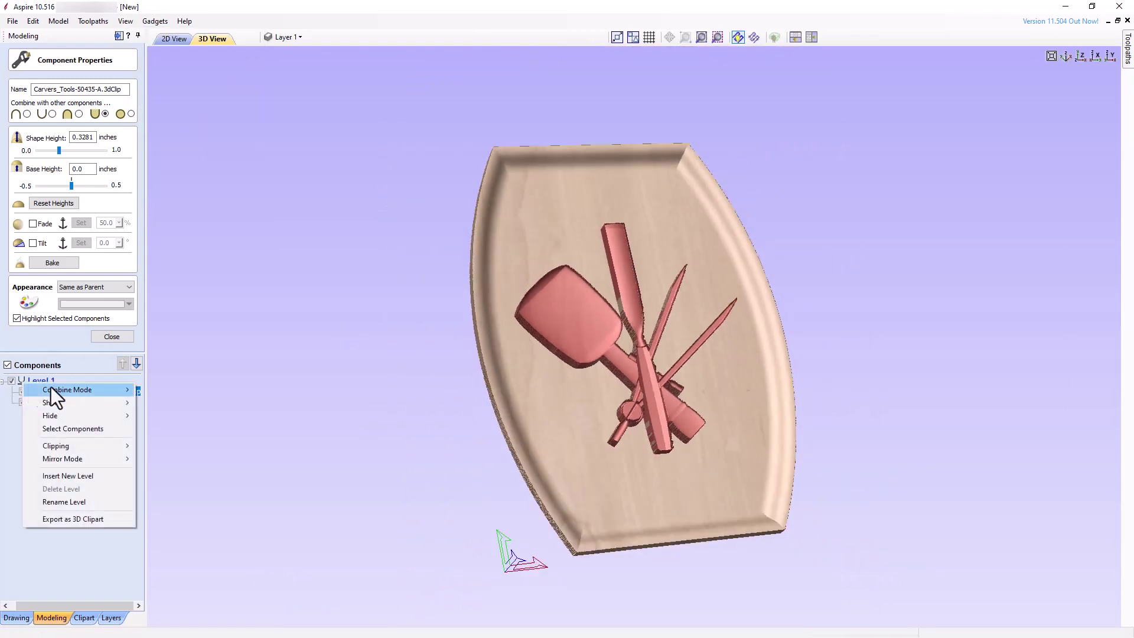
left_click(183, 391)
left_click(126, 21)
left_click(188, 98)
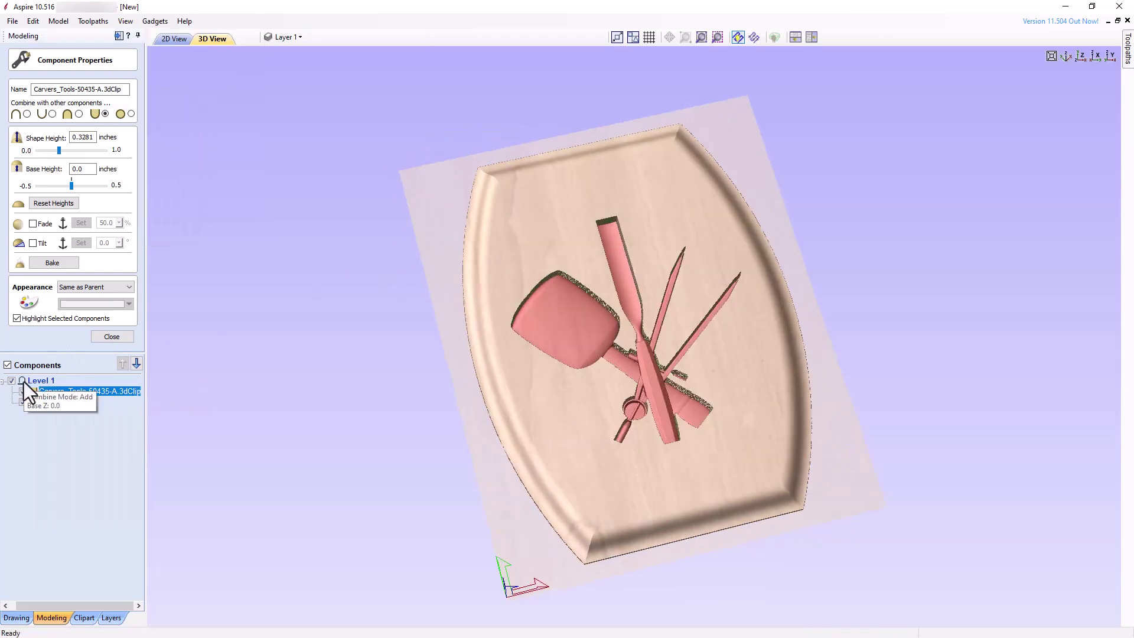